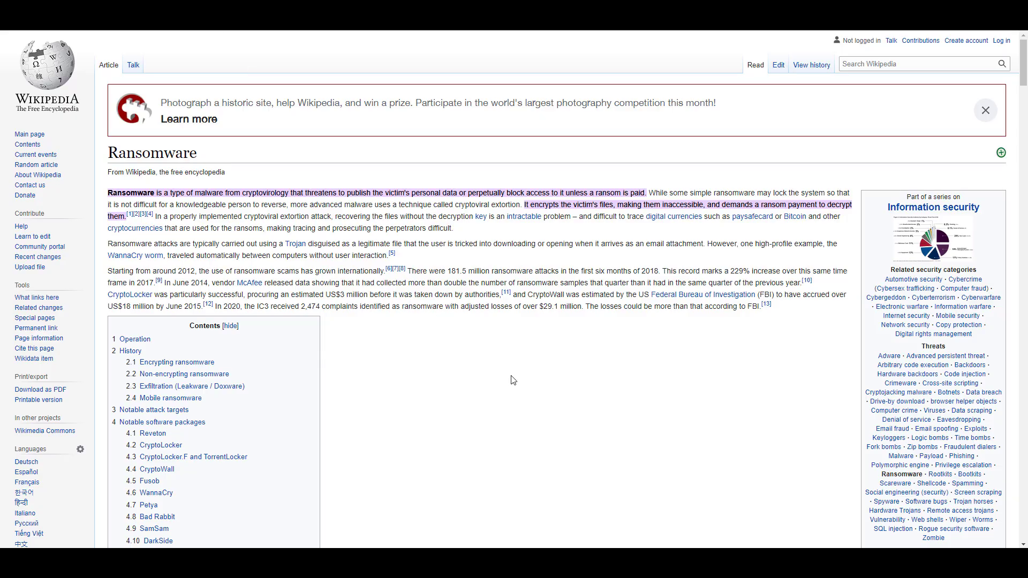
scroll(478, 351, "down", 1)
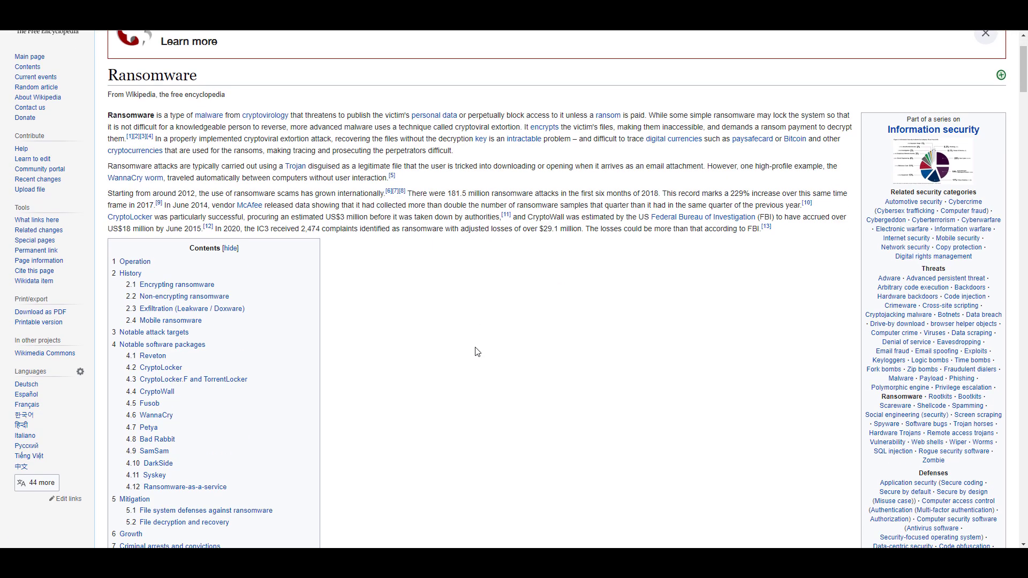
middle_click(475, 356)
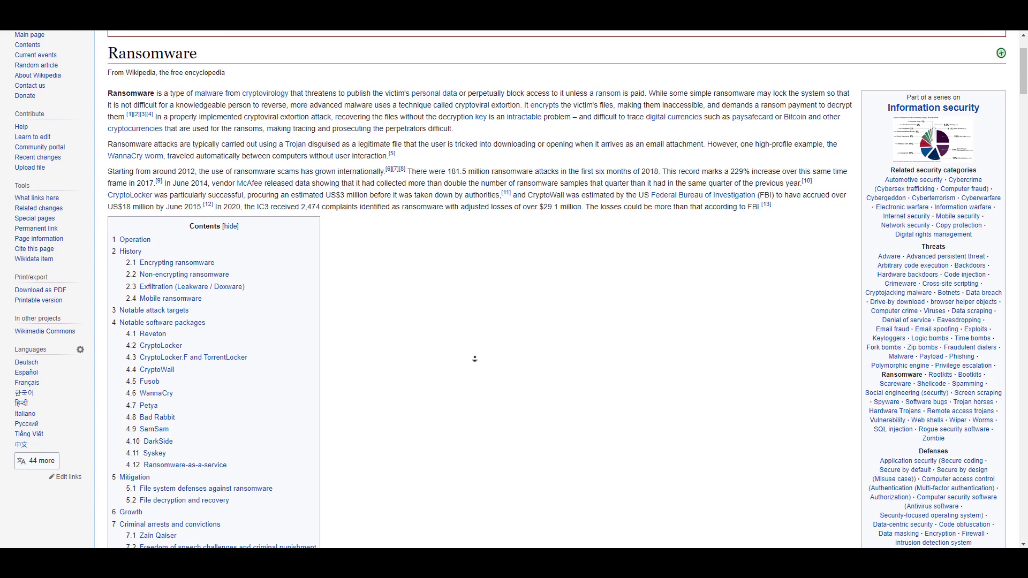
left_click(478, 363)
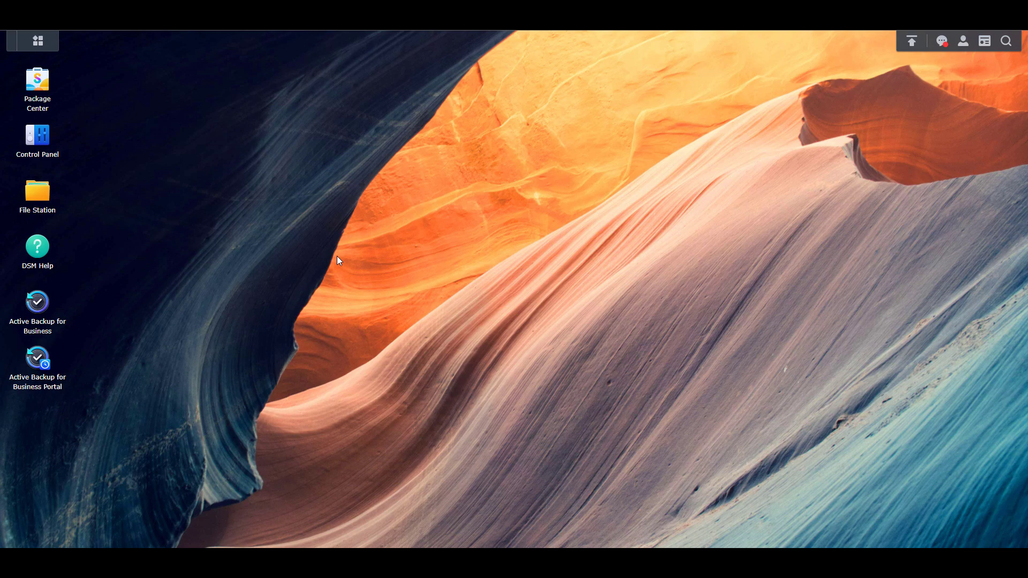
Step: Open Snapshot Replication, show the shared folders' snapshots and collapse the details of the Snapshot Testing folder
left_click(37, 41)
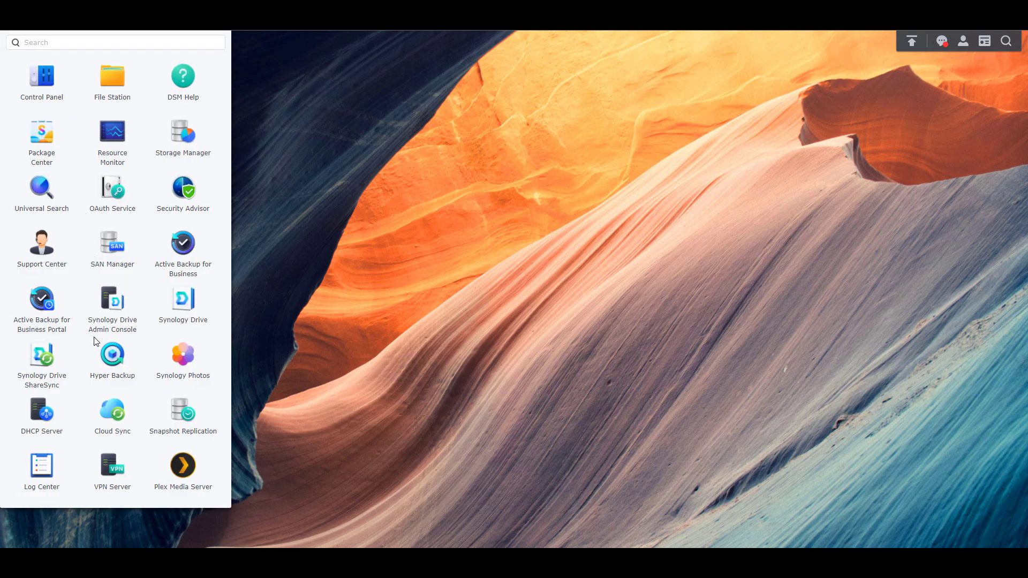
left_click(183, 413)
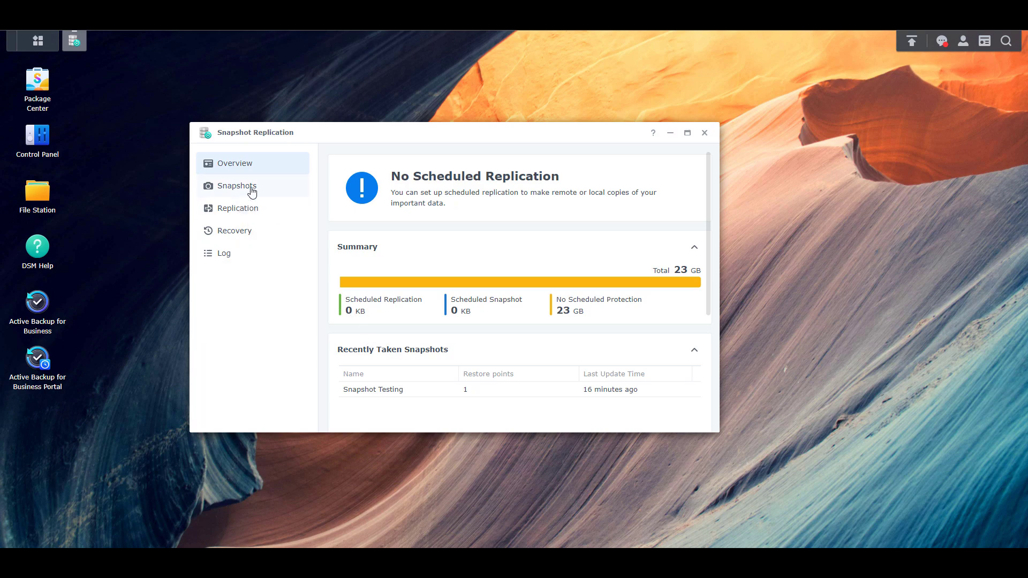
left_click(252, 192)
scroll(476, 328, "down", 2)
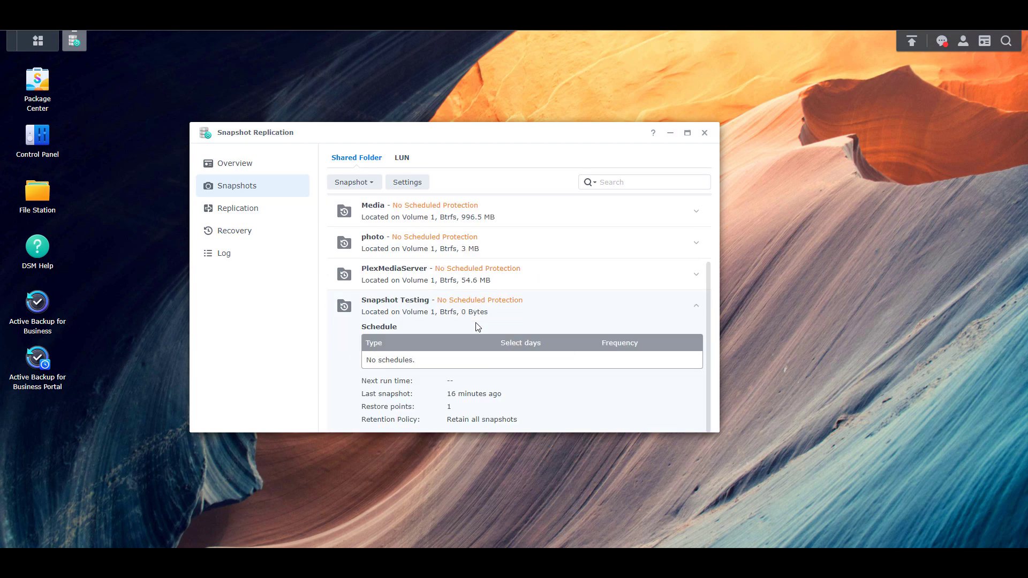
left_click(697, 305)
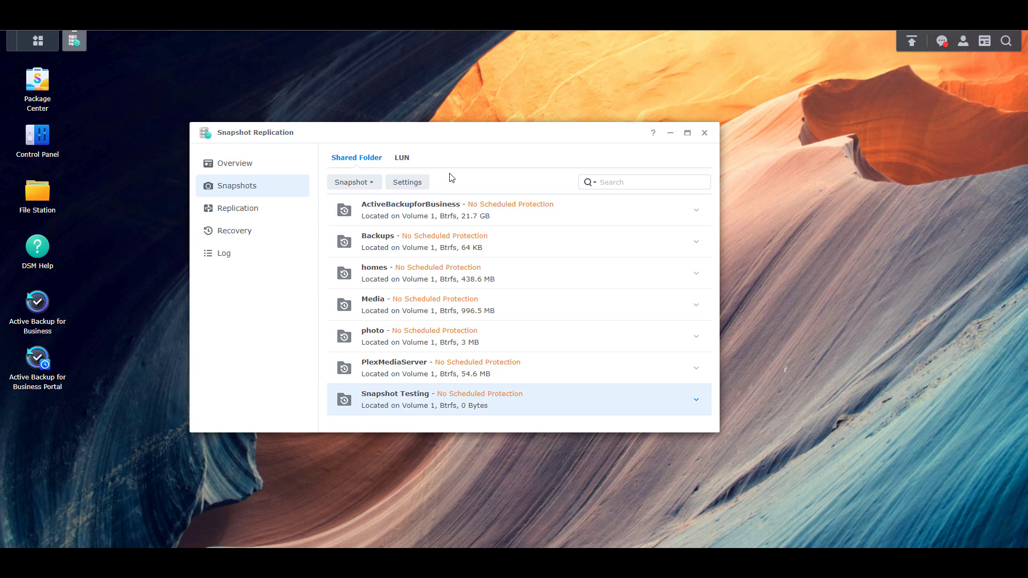
Step: Enable the snapshot schedule for the Snapshot Testing shared folder and review the choices for the run days
left_click(410, 184)
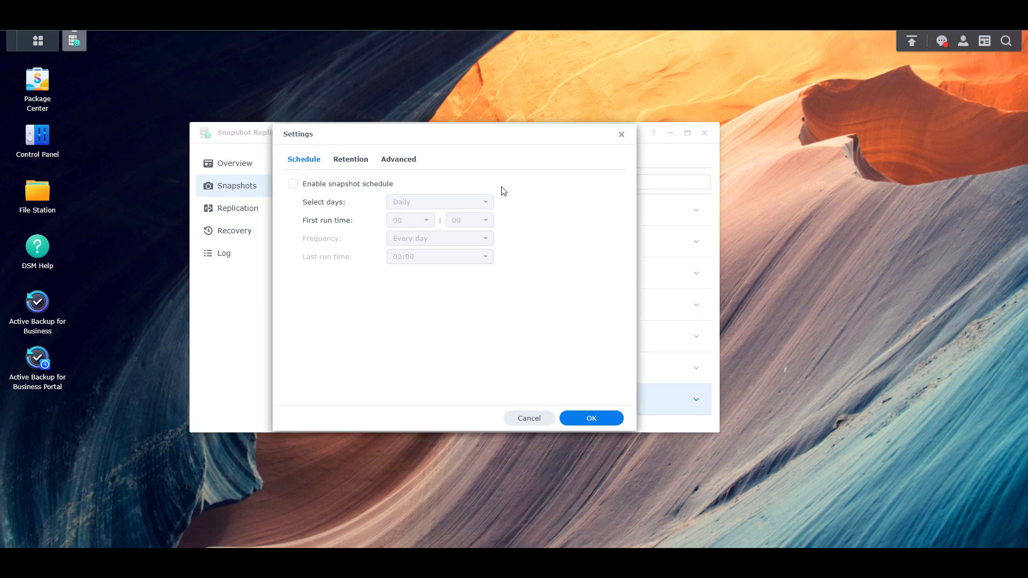
left_click(365, 184)
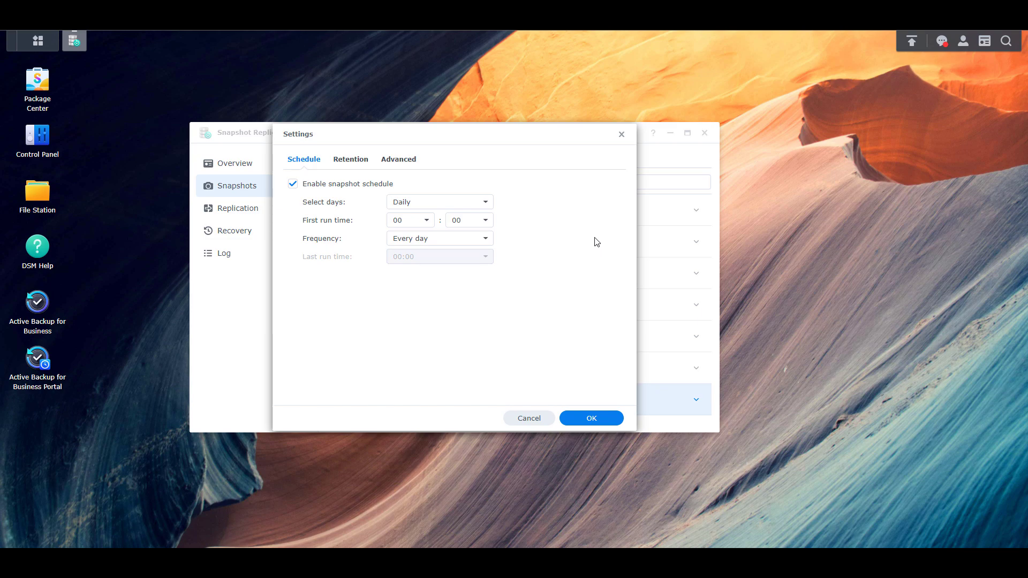
left_click(487, 202)
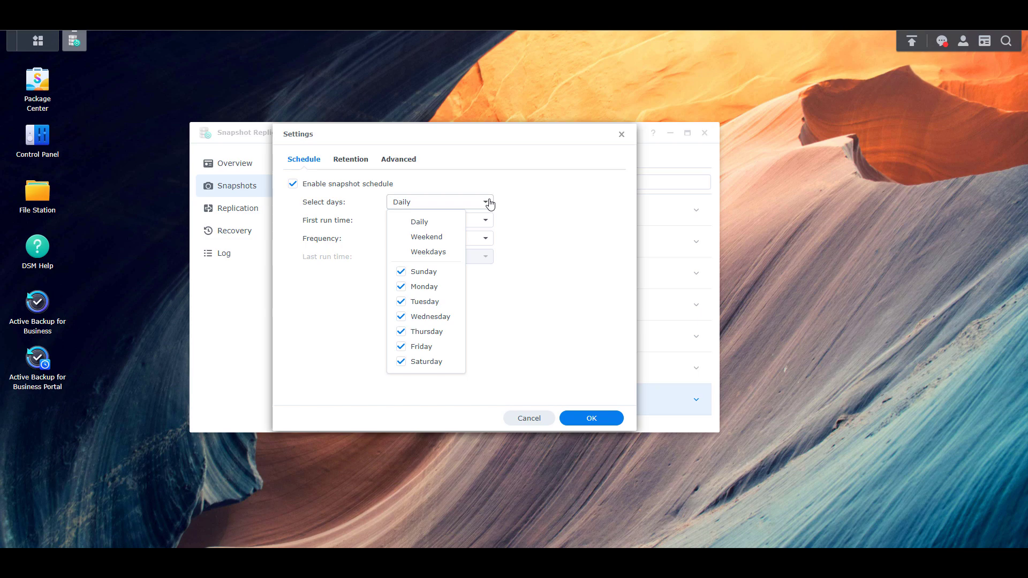
left_click(556, 232)
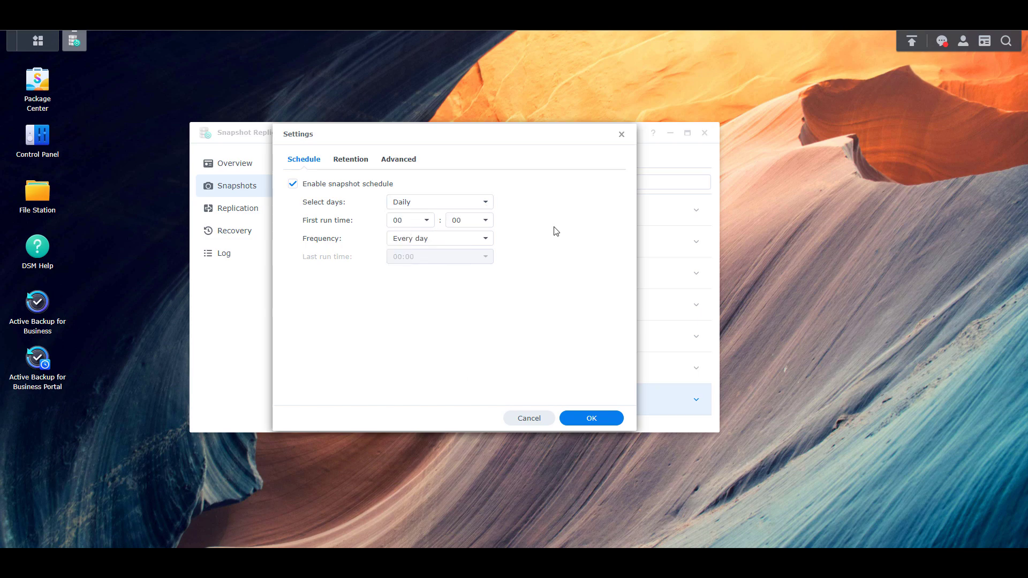
Step: Enable the retention policy to keep all snapshots for 30 days, and save and confirm the settings
left_click(343, 160)
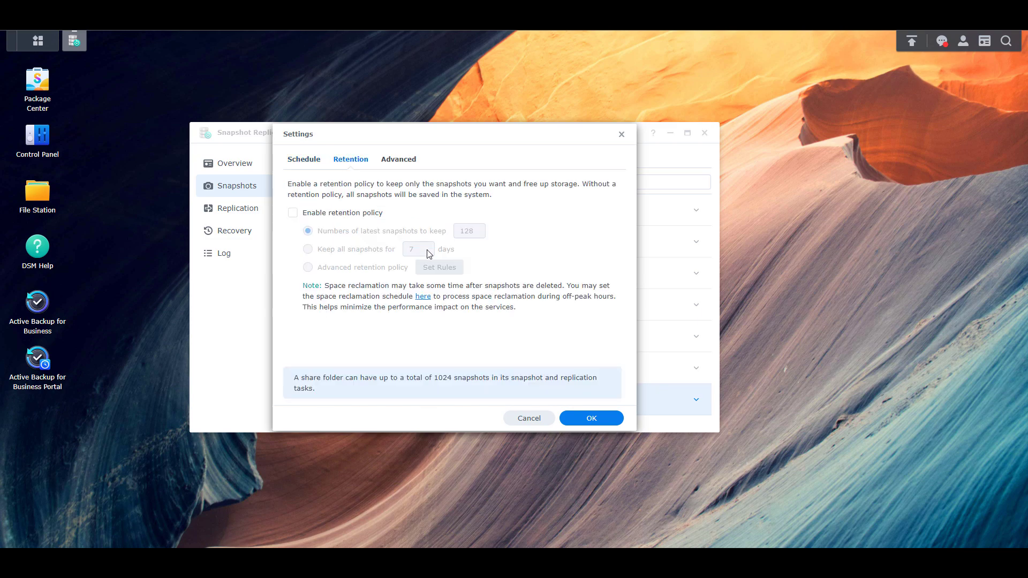
left_click(334, 214)
left_click(348, 252)
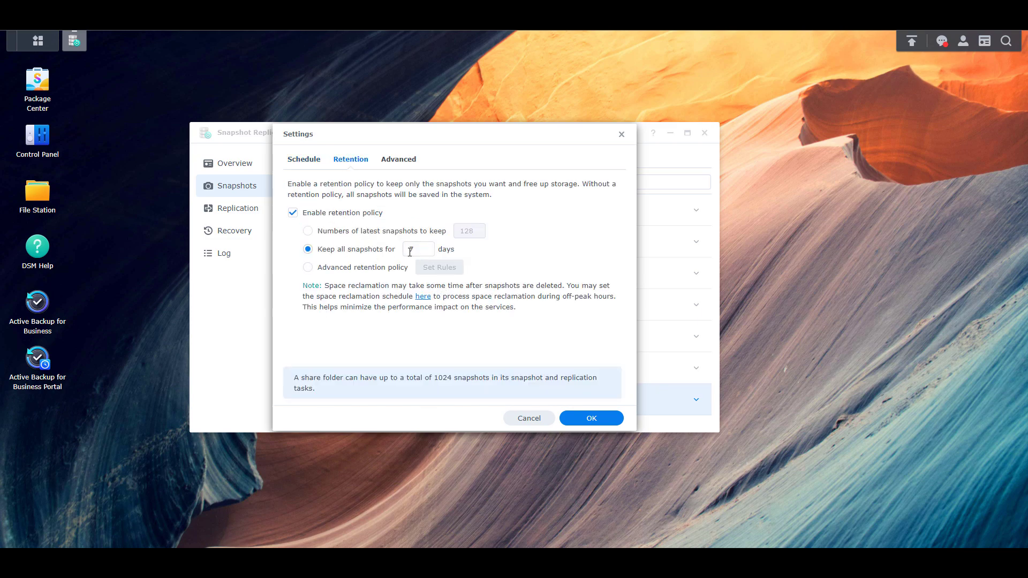
key("Tab")
type("30")
left_click(462, 348)
left_click(592, 420)
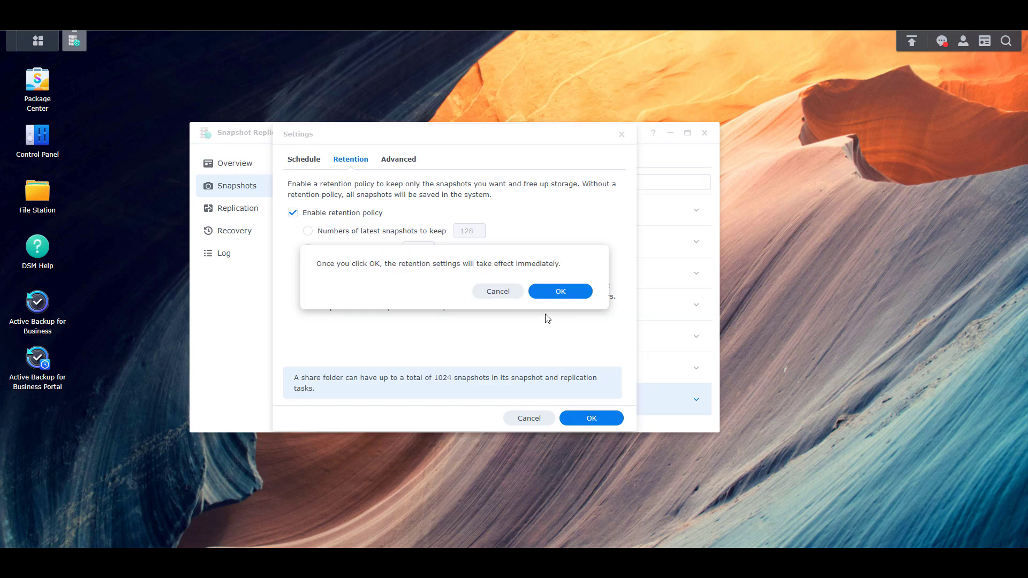
left_click(550, 296)
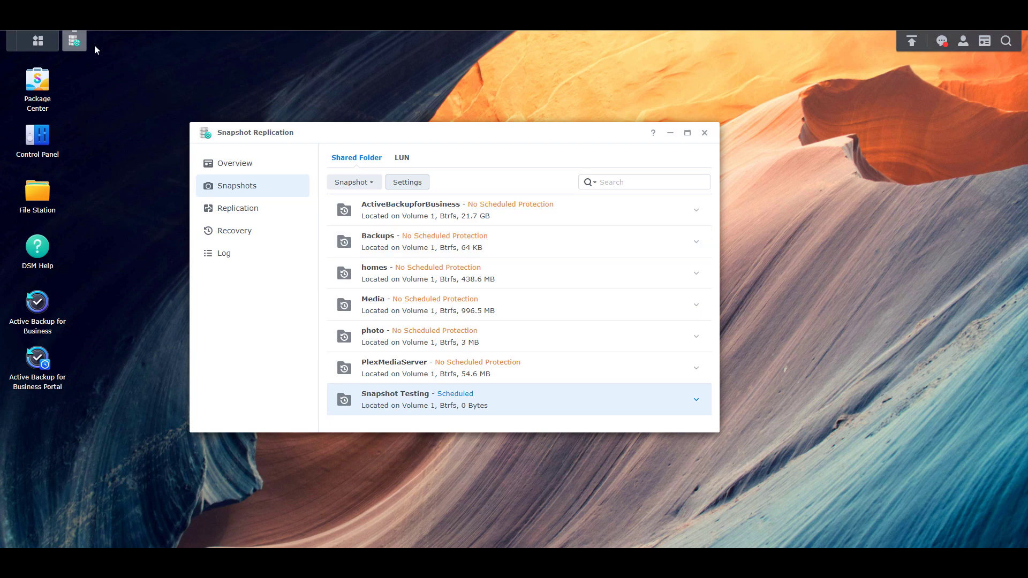
Step: Put Snapshot Replication away, switch to Hyper Backup and open the settings of the Snapshot Testing backup task
left_click(74, 41)
left_click(50, 37)
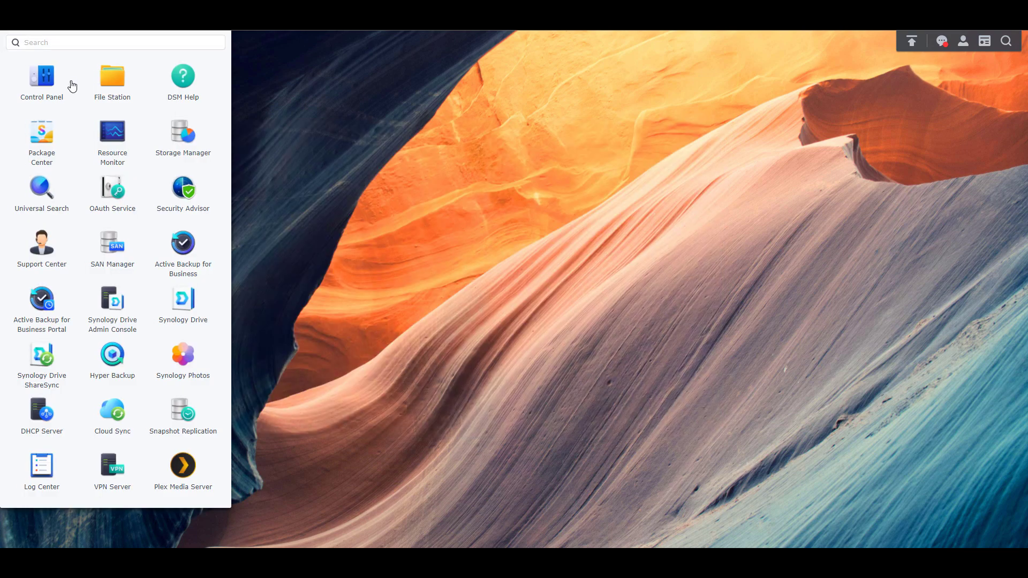
left_click(113, 356)
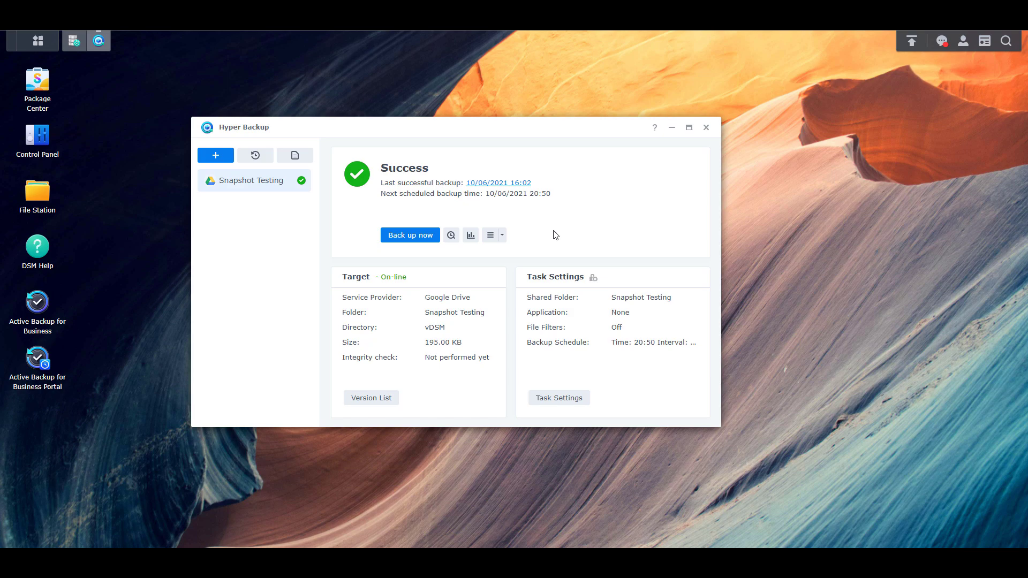
left_click(501, 236)
left_click(511, 254)
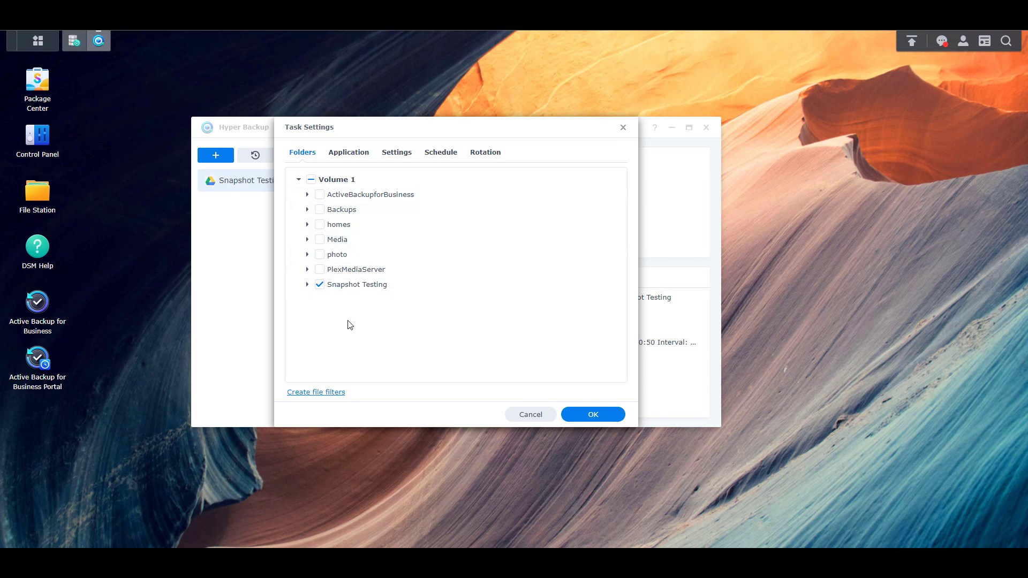
Step: Examine the backup task's application, schedule, rotation, folder and general settings, close them without changes and minimize Hyper Backup
left_click(345, 155)
scroll(400, 256, "down", 5)
scroll(401, 256, "up", 5)
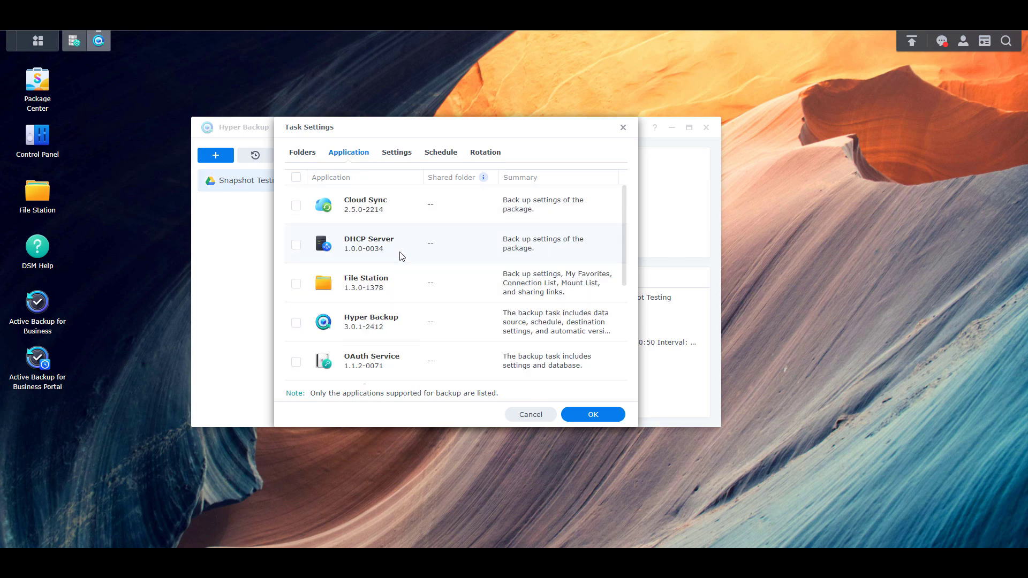
left_click(433, 155)
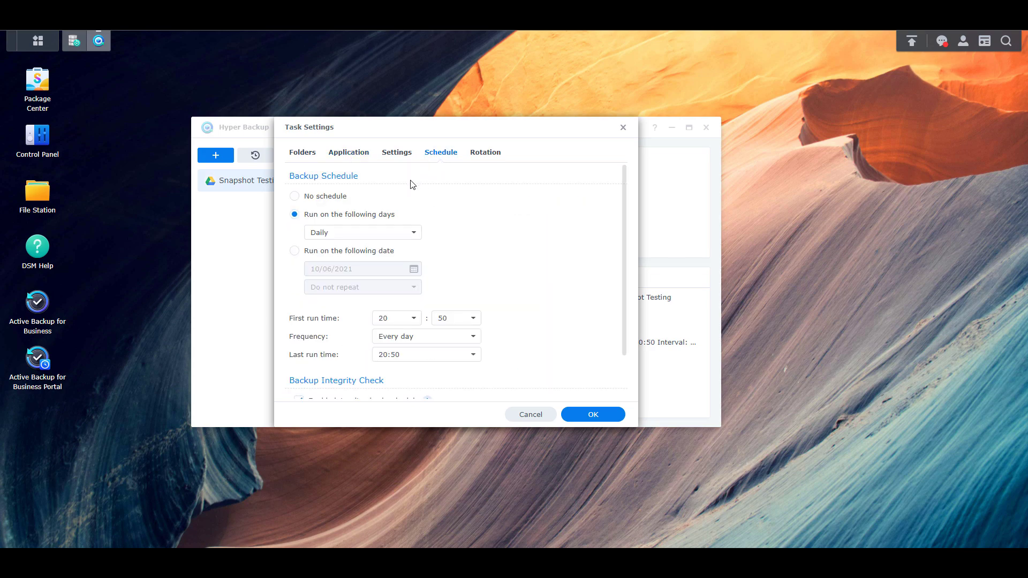
scroll(448, 208, "down", 2)
left_click(472, 155)
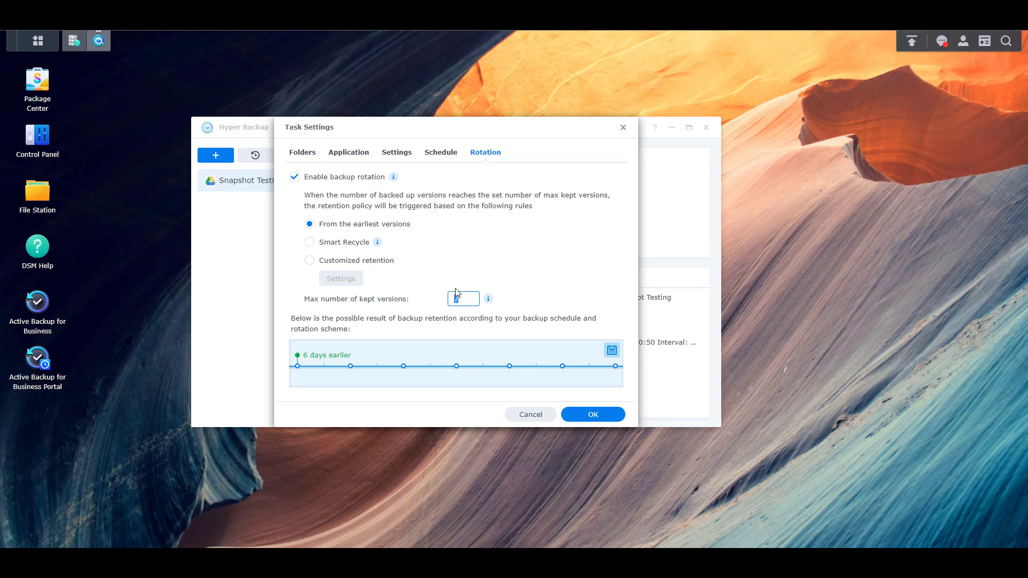
left_click(357, 157)
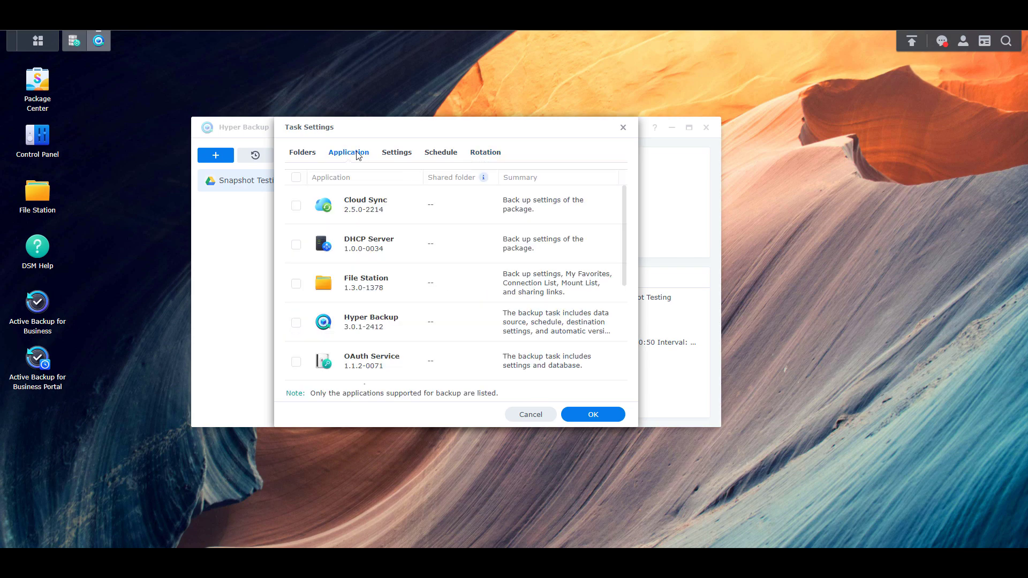
left_click(309, 154)
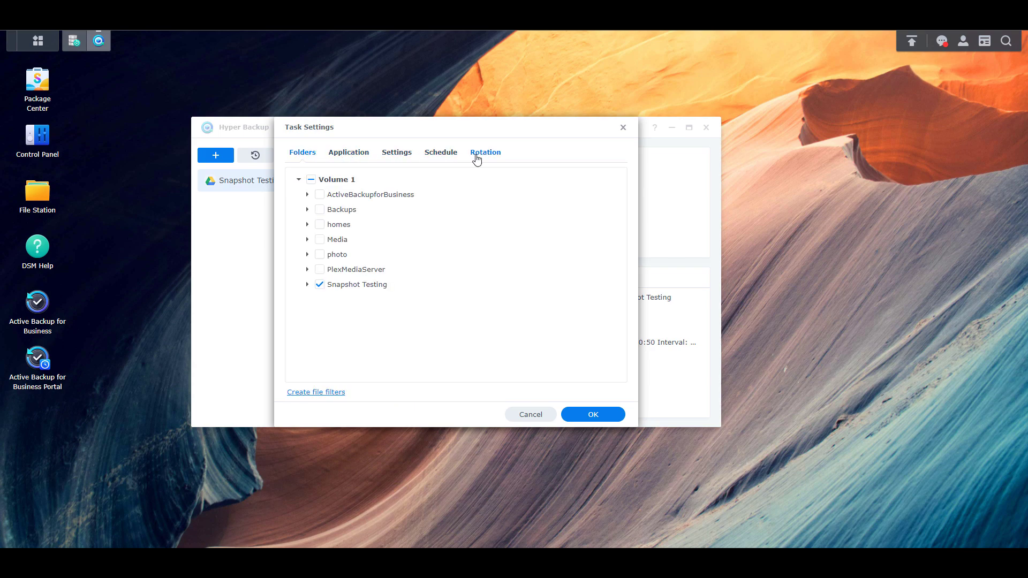
left_click(401, 157)
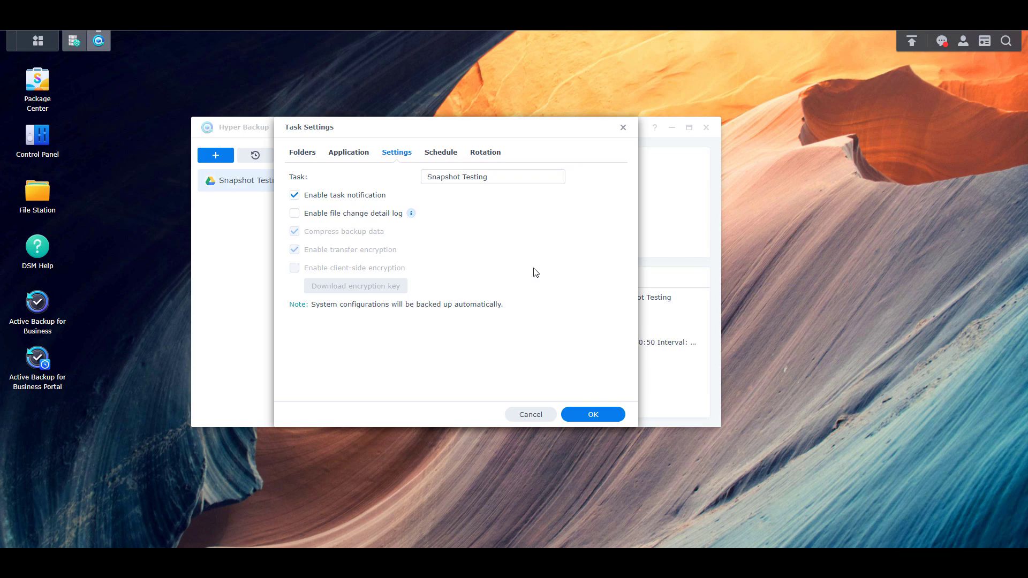
left_click(622, 131)
left_click(98, 40)
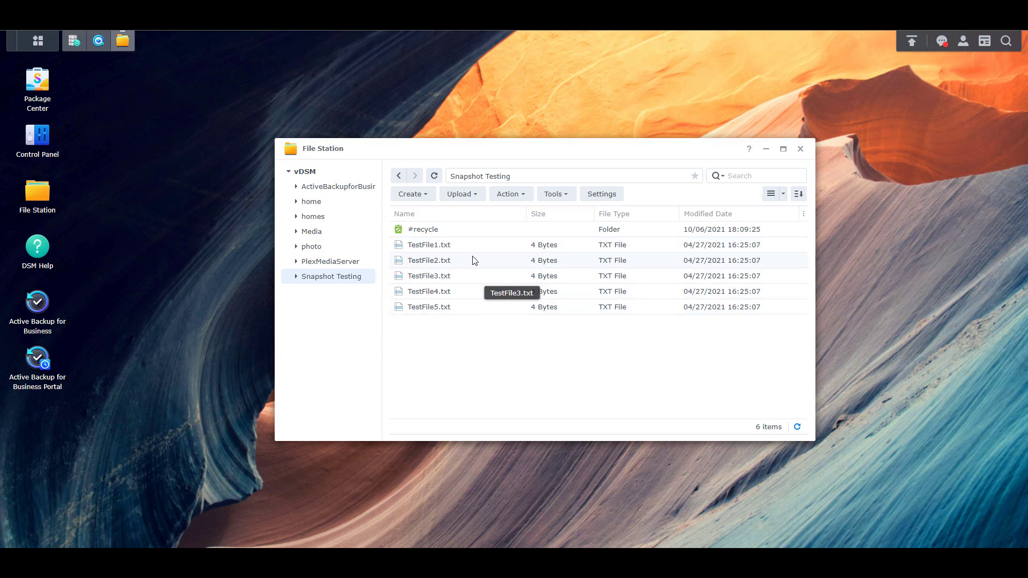
Step: Delete TestFile1.txt through TestFile5.txt from the Snapshot Testing shared folder in File Station
left_click(472, 246)
left_click(470, 309, "shift")
right_click(471, 310)
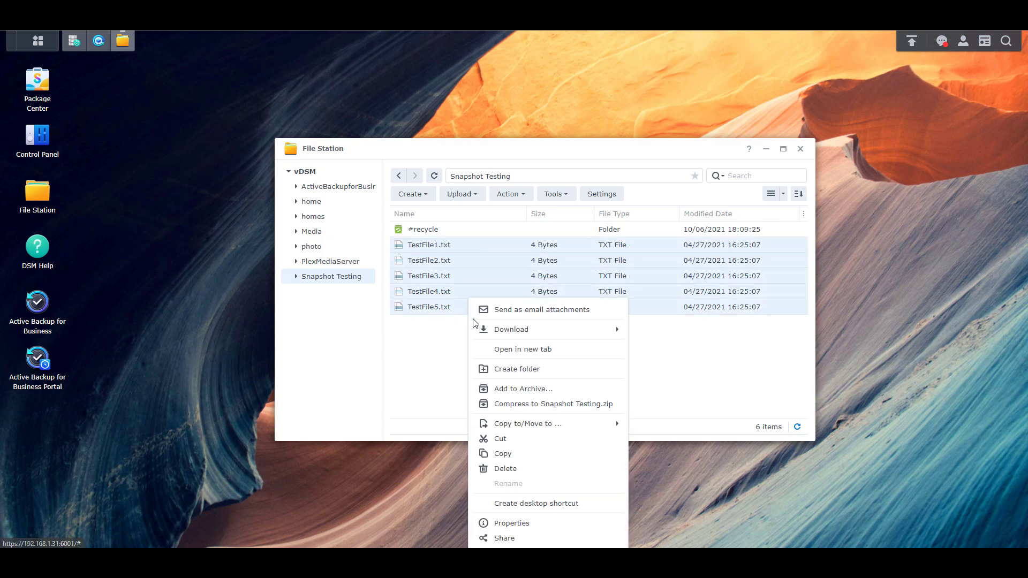
left_click(503, 471)
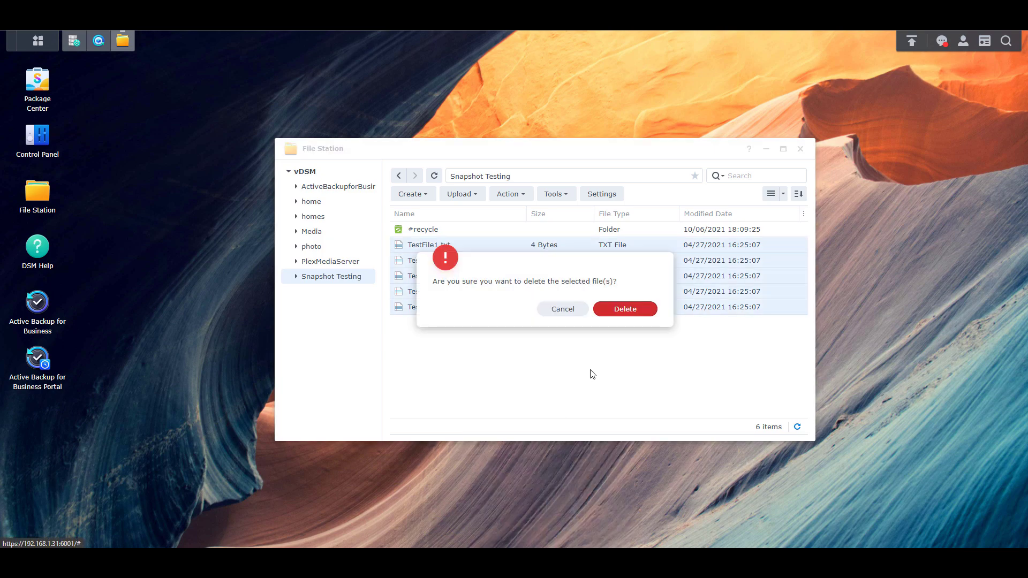
left_click(621, 313)
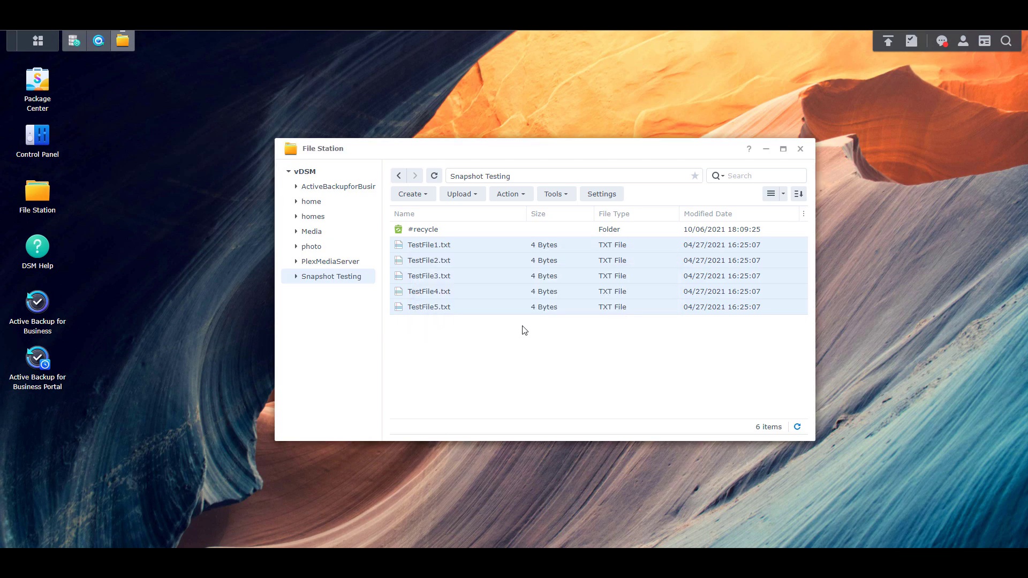
Step: Delete TestFile1.txt through TestFile5.txt from the #recycle folder of Snapshot Testing
double_click(459, 236)
left_click(443, 307, "shift")
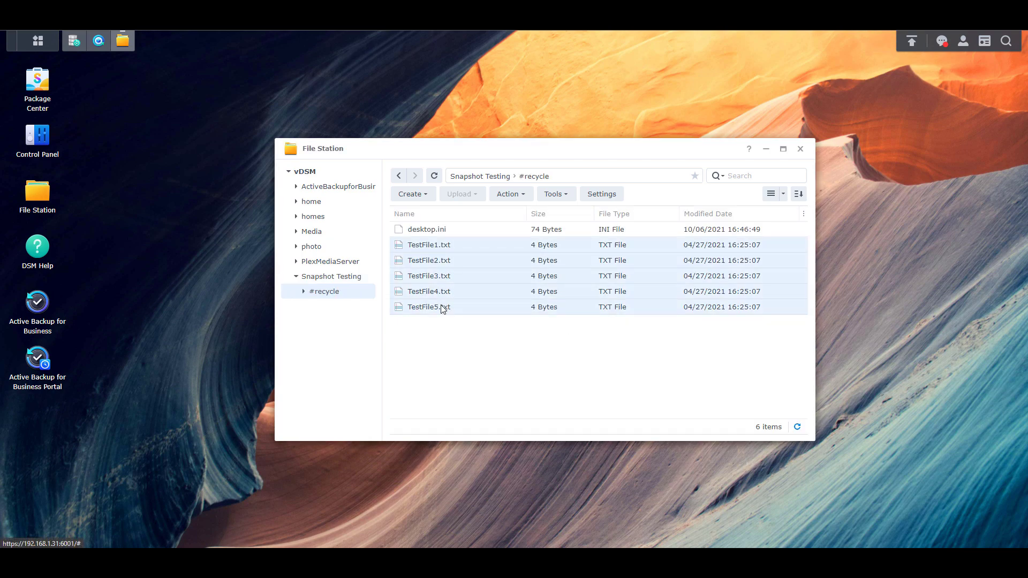
right_click(442, 306)
left_click(478, 476)
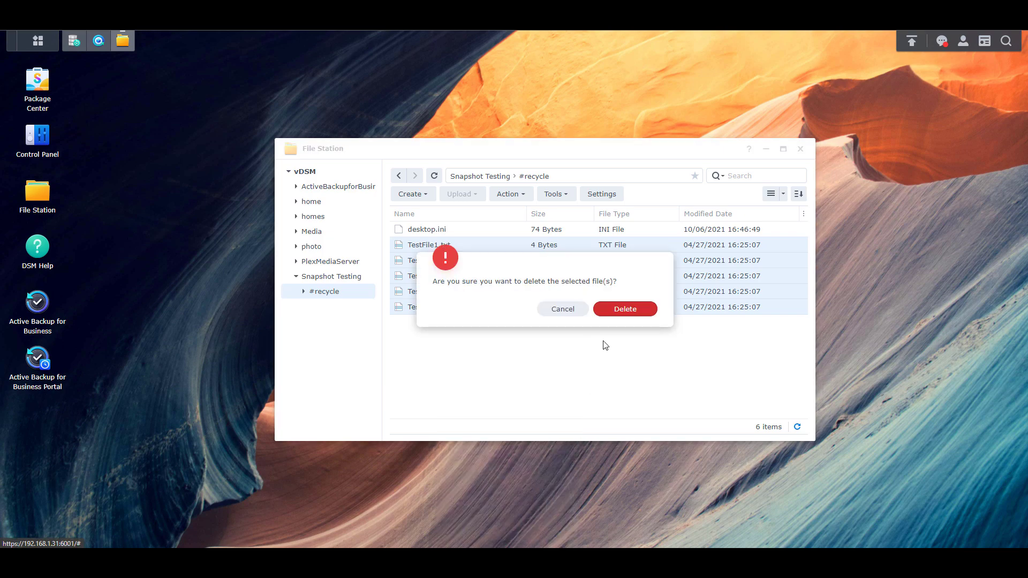
left_click(615, 315)
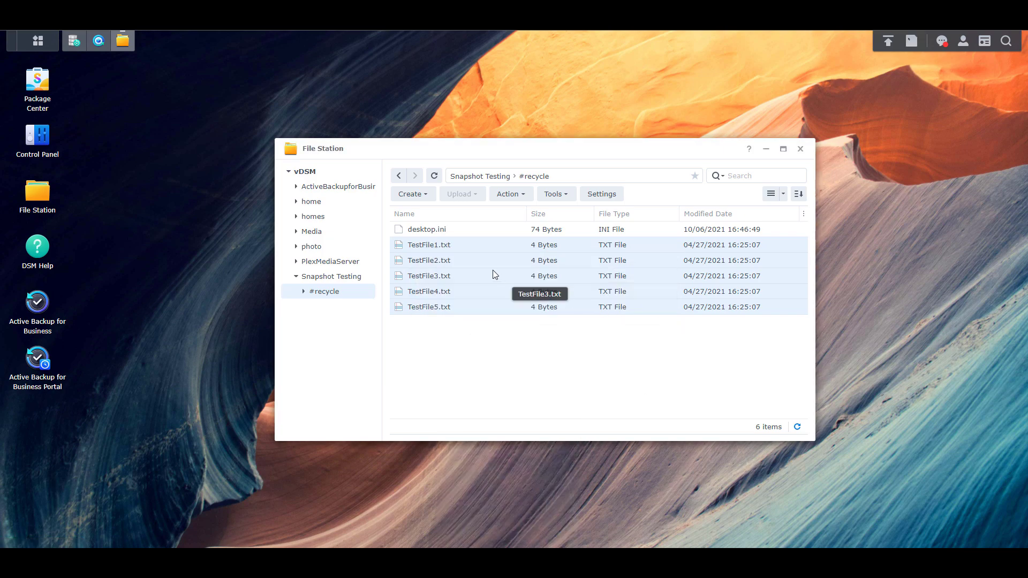
Step: Delete desktop.ini from the #recycle folder of Snapshot Testing
right_click(441, 231)
left_click(476, 403)
left_click(648, 313)
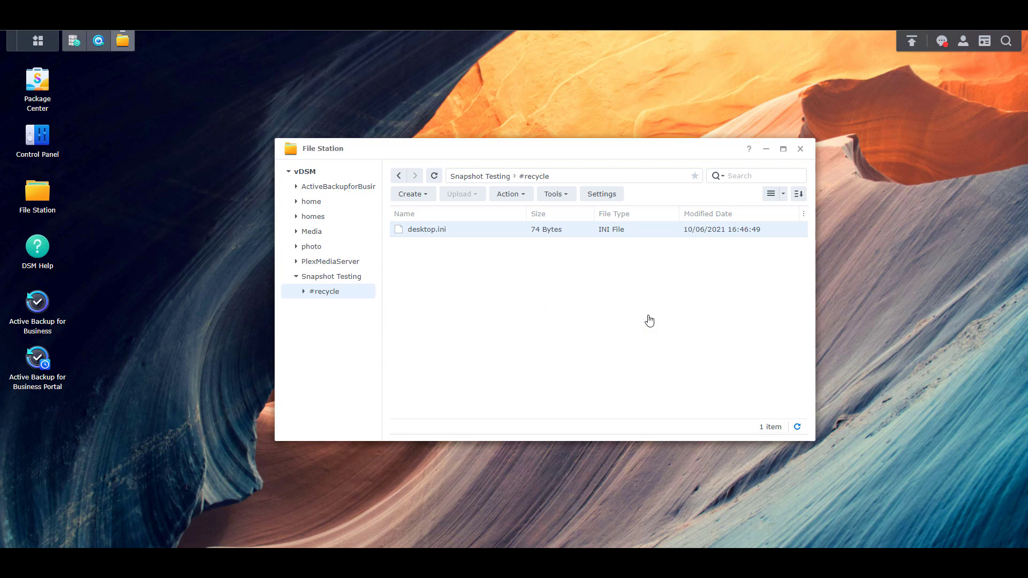
Step: Check the remaining contents of the Snapshot Testing folder and its #recycle folder
left_click(338, 278)
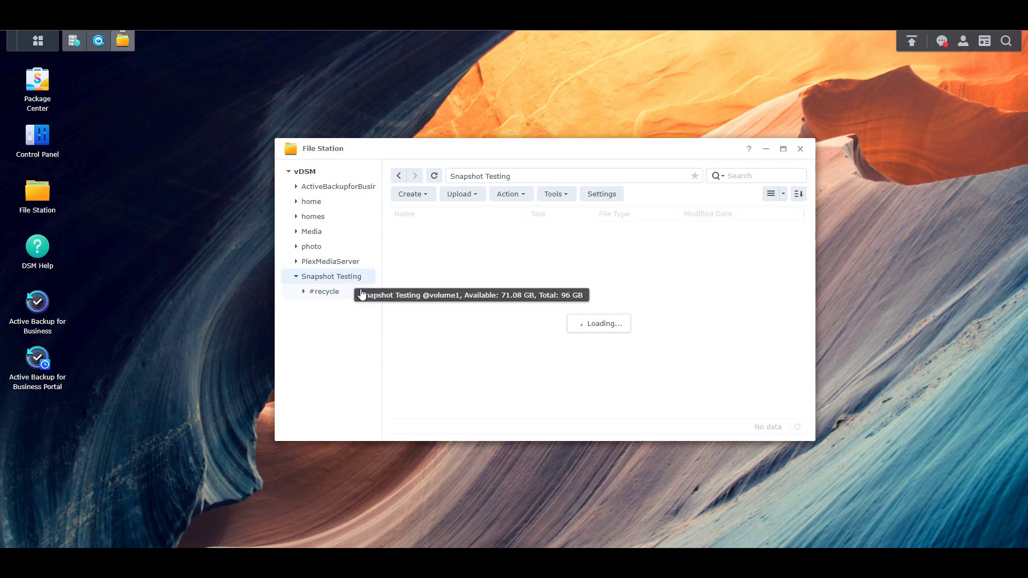
left_click(332, 295)
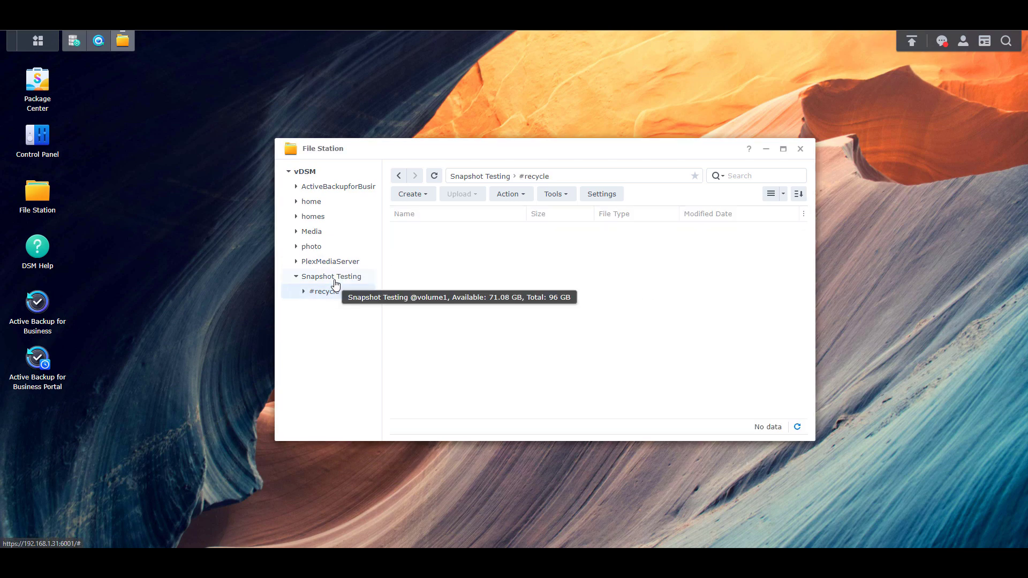
left_click(336, 277)
left_click(537, 340)
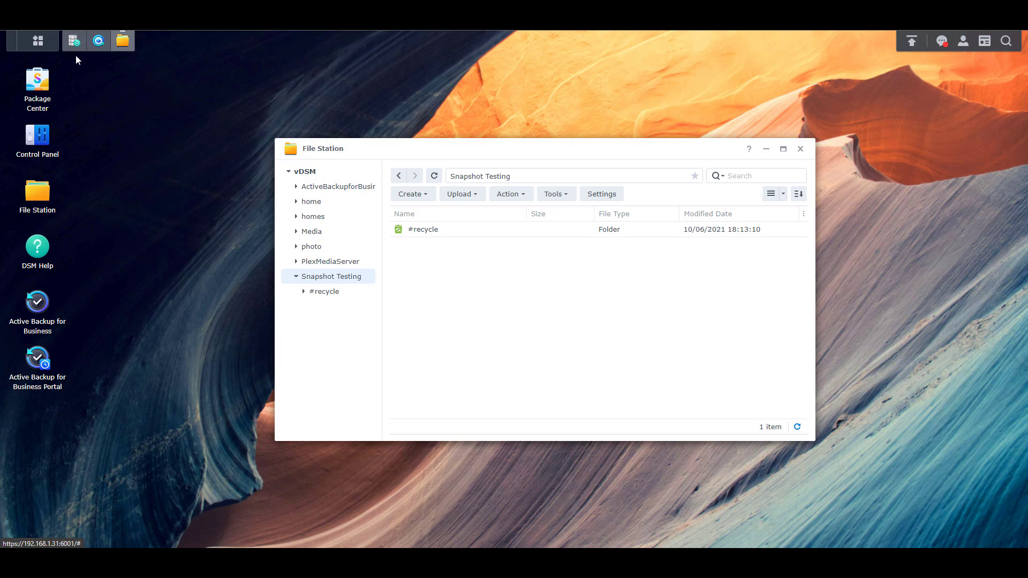
Step: Browse the GMT-05-2021.10.06-17.12.05 snapshot of Snapshot Testing from Snapshot Replication, enabling the option that makes snapshots visible
left_click(75, 41)
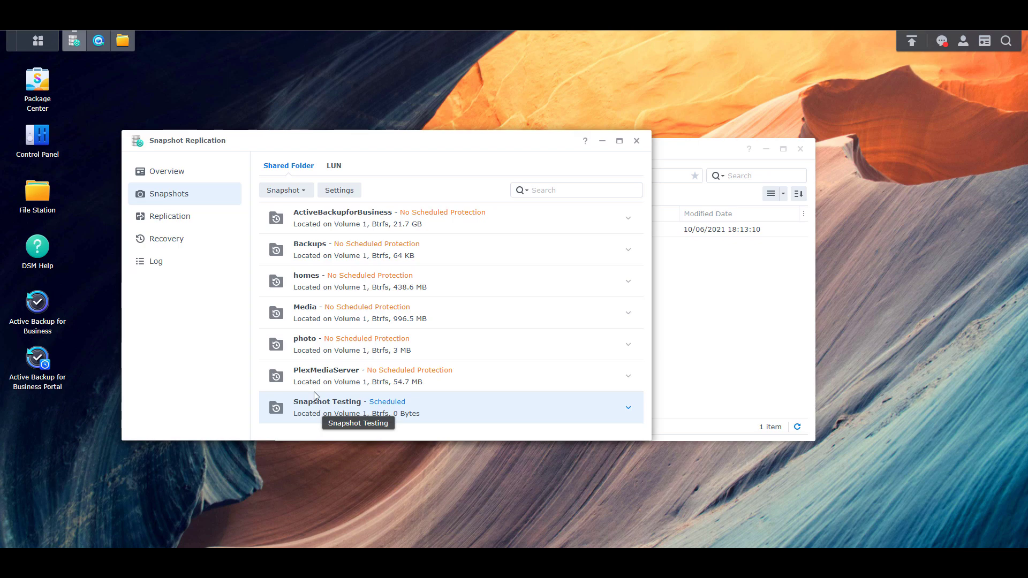
left_click(306, 194)
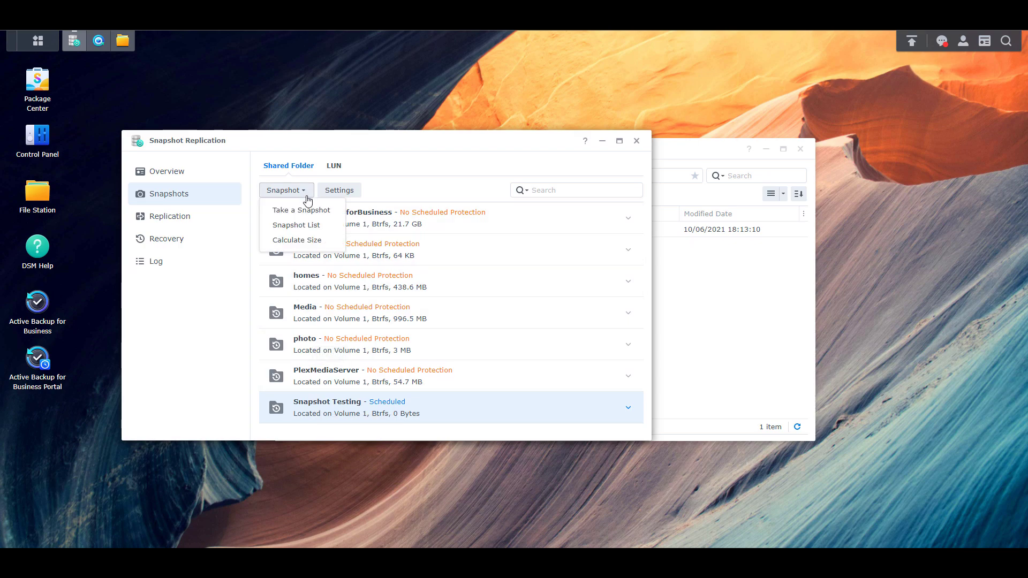
left_click(313, 229)
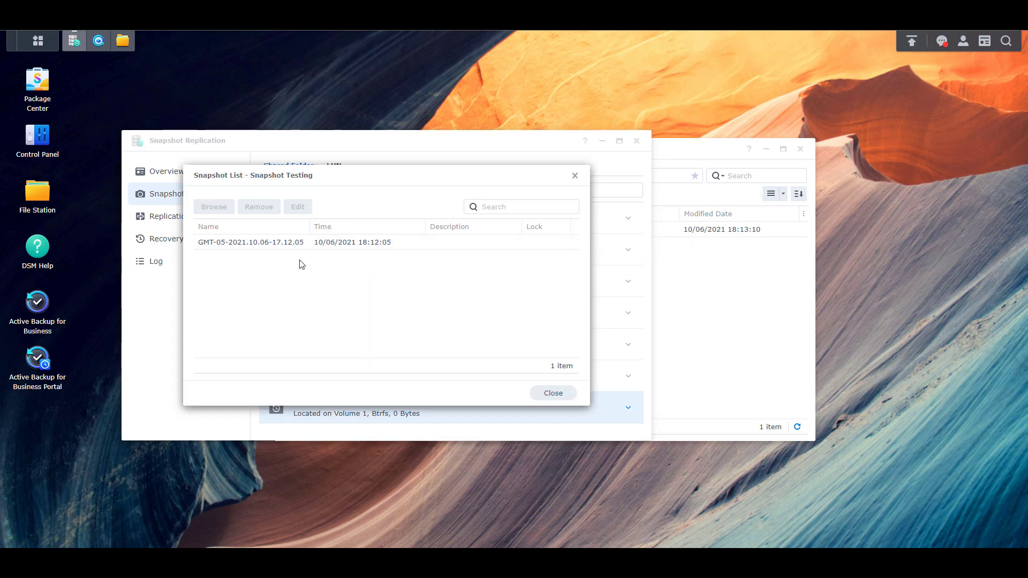
left_click(301, 247)
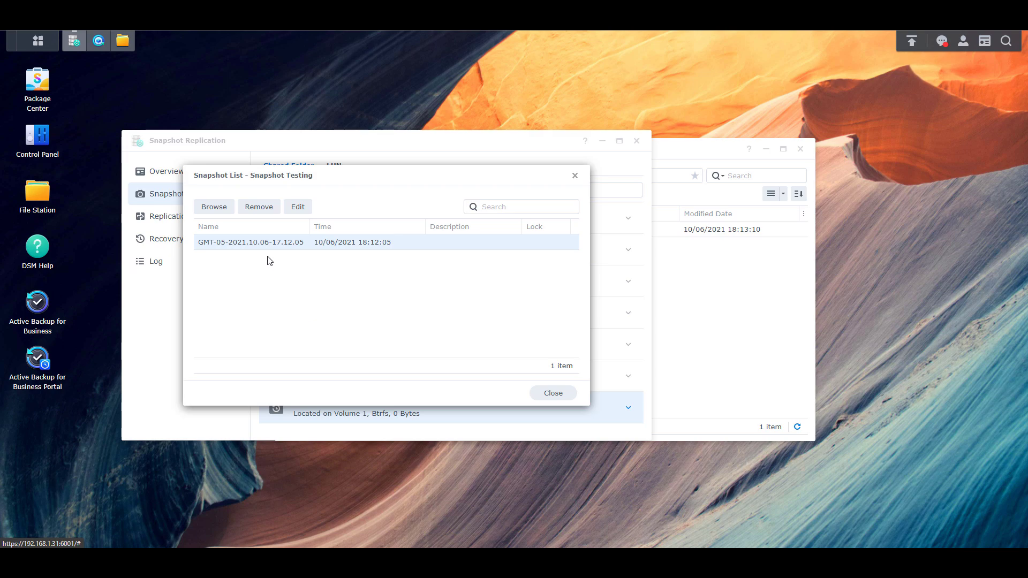
left_click(220, 213)
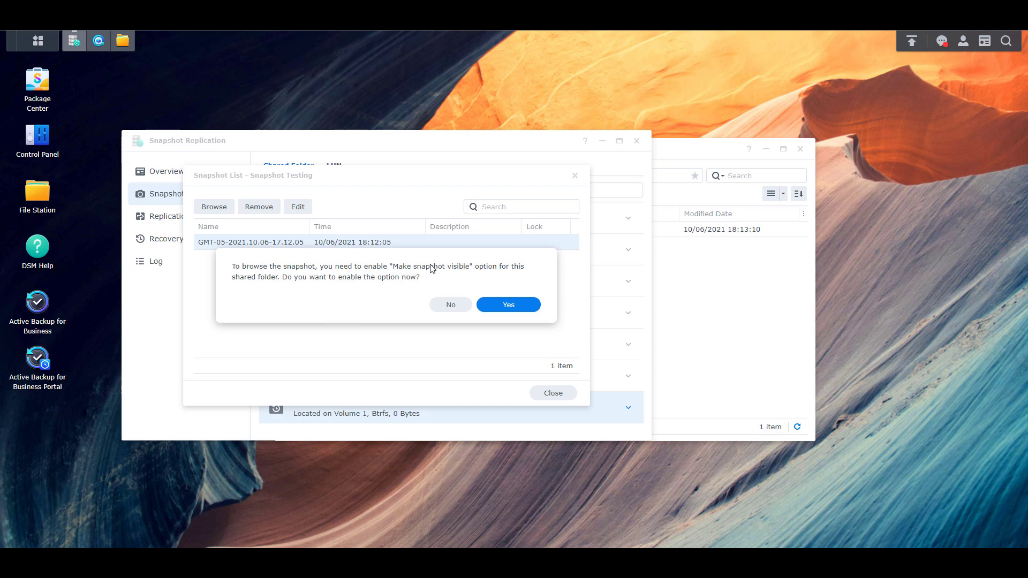
left_click(508, 305)
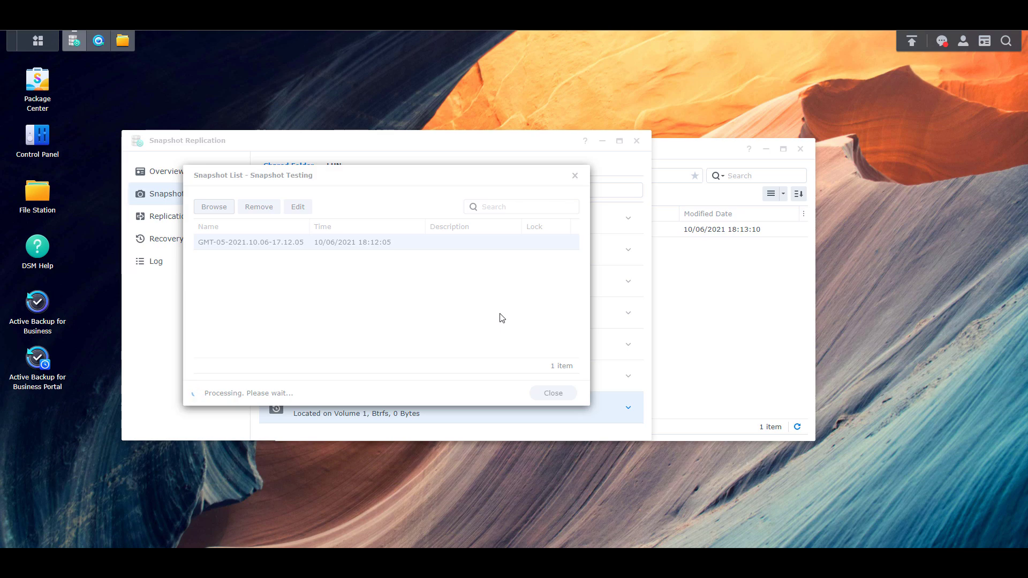
left_click(698, 337)
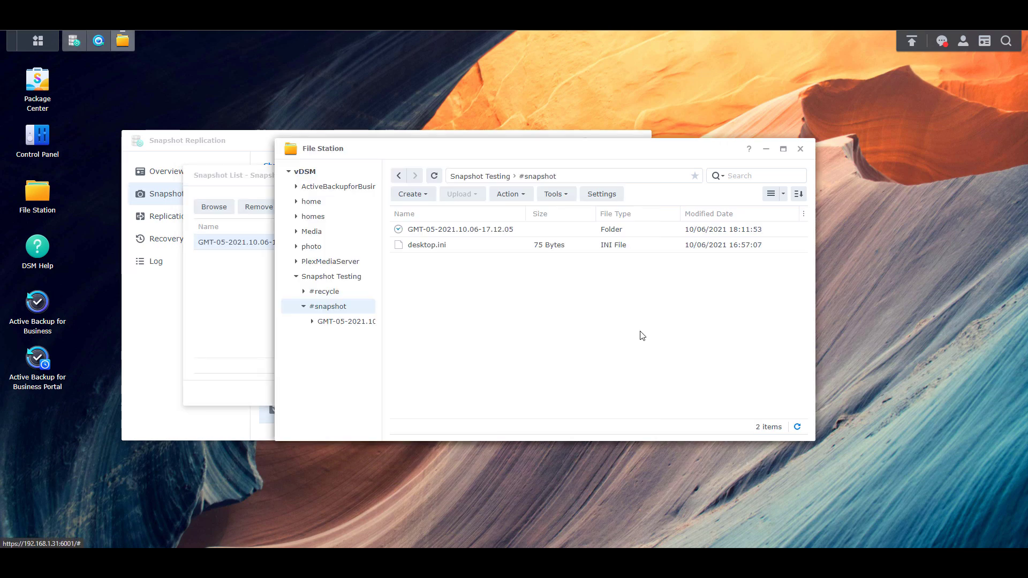
Step: Examine the files inside the GMT-05-2021.10.06-17.12.05 snapshot and the copy options for TestFile4.txt, and return to the Snapshot Testing folder
left_click(346, 323)
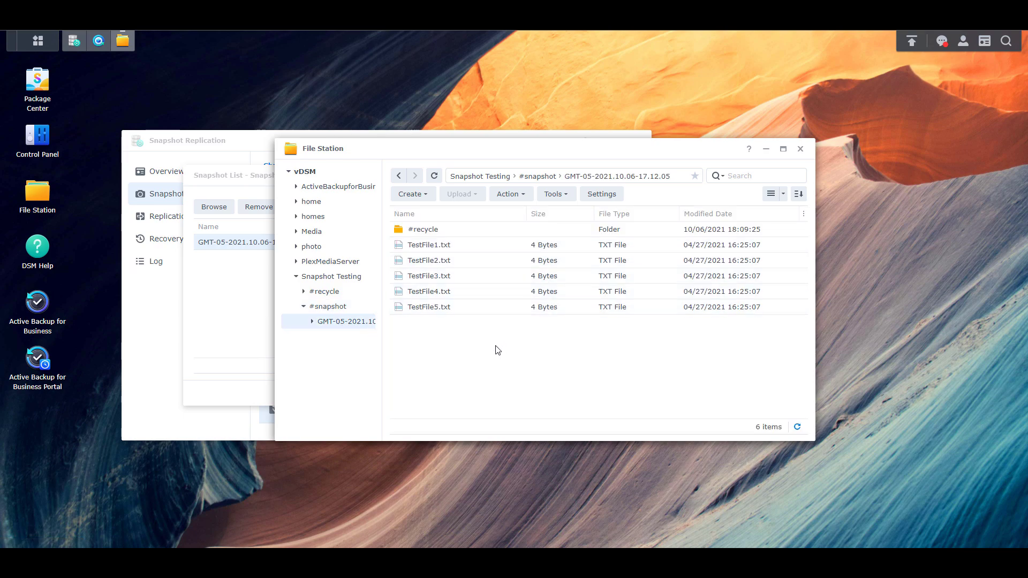
right_click(474, 297)
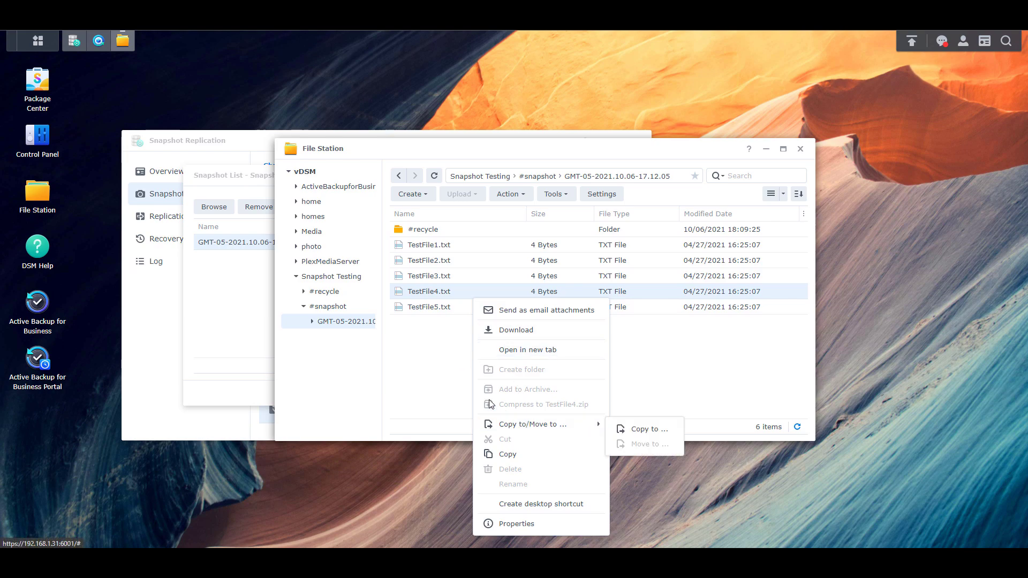
left_click(444, 359)
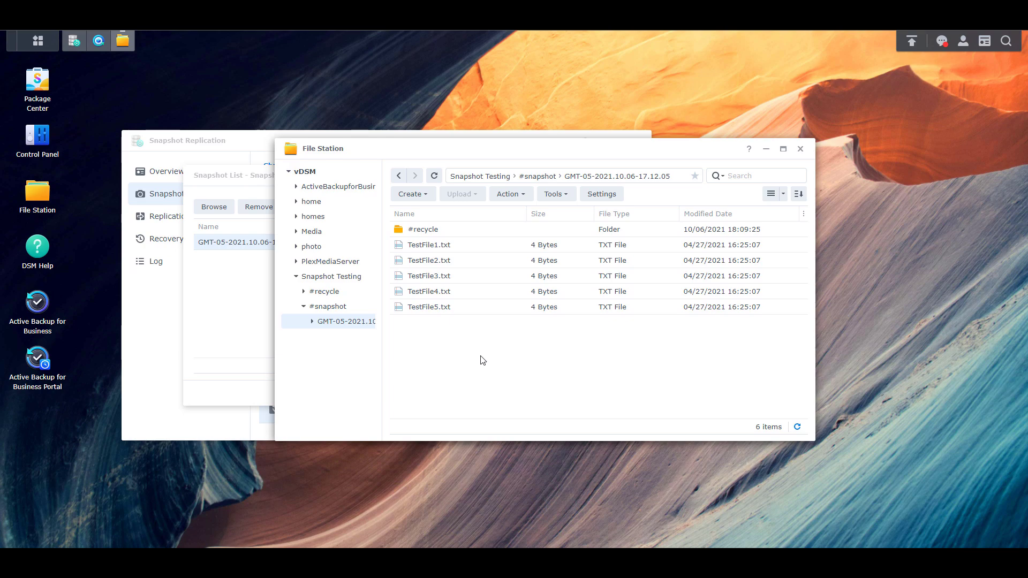
left_click(349, 282)
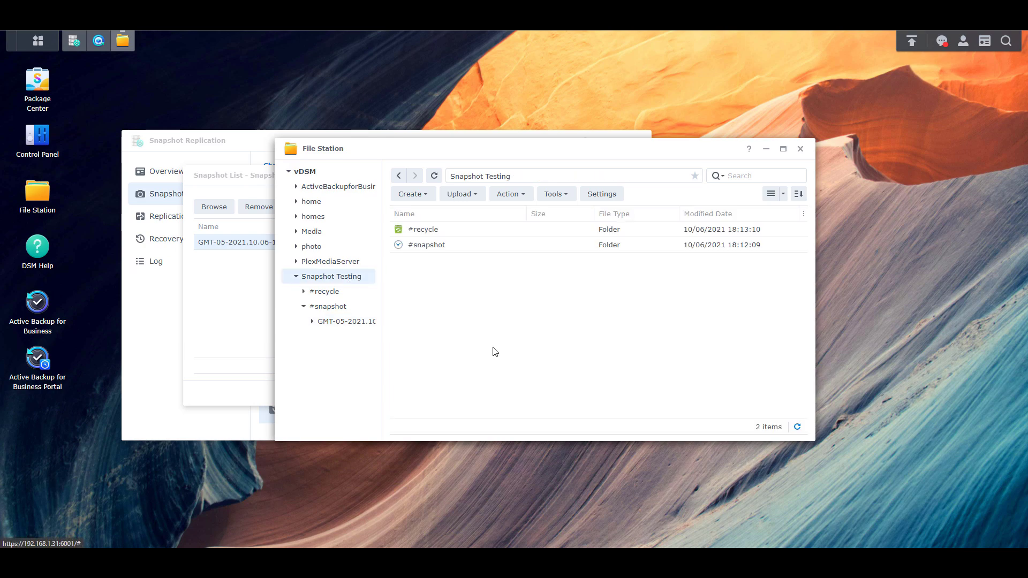
Step: Restore the Snapshot Testing shared folder to snapshot GMT-05-2021.10.06-17.12.05 without taking a prior snapshot or restoring folder settings, and refresh its file listing
left_click(249, 303)
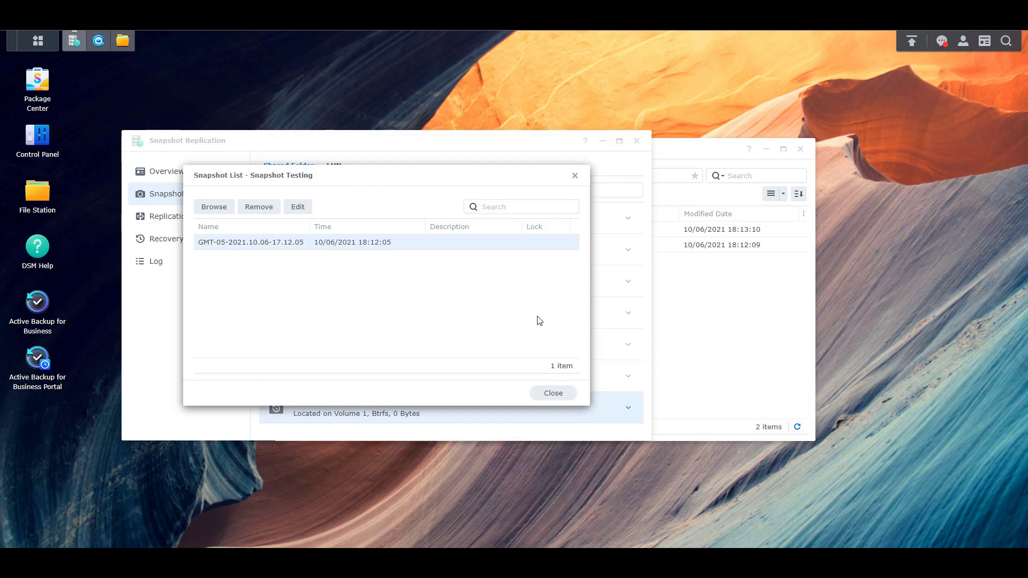
left_click(554, 393)
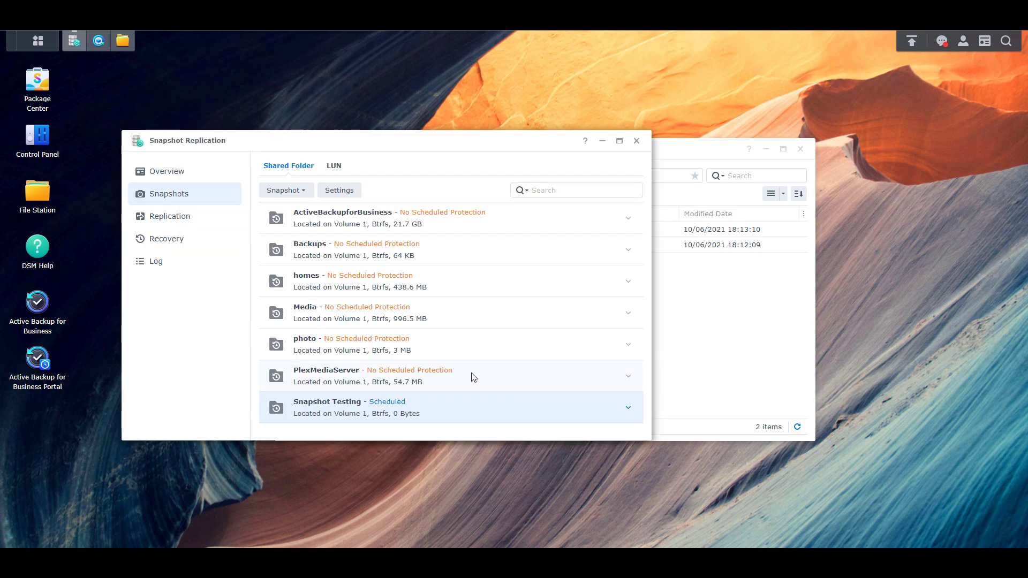
left_click(182, 241)
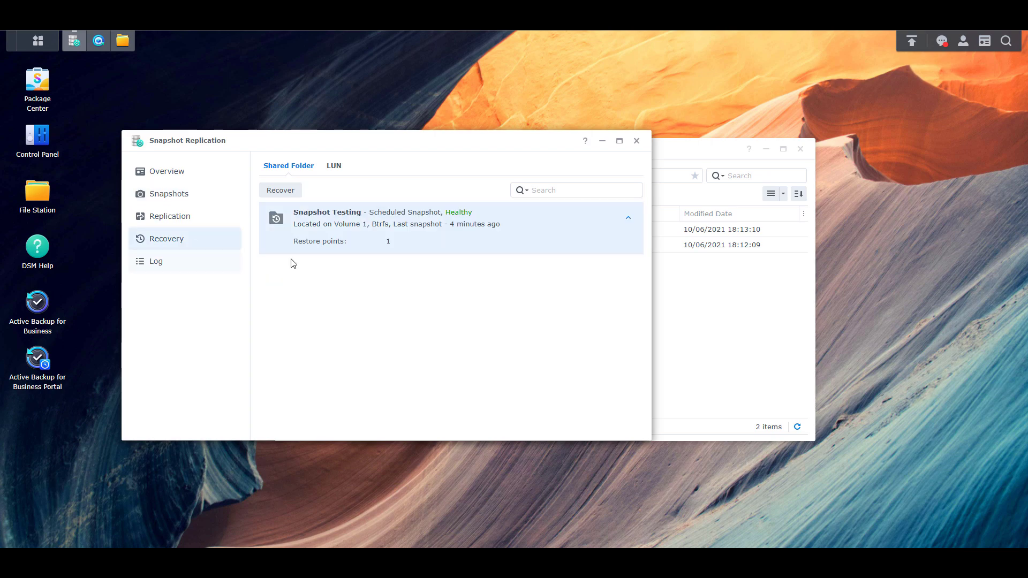
left_click(284, 191)
left_click(257, 238)
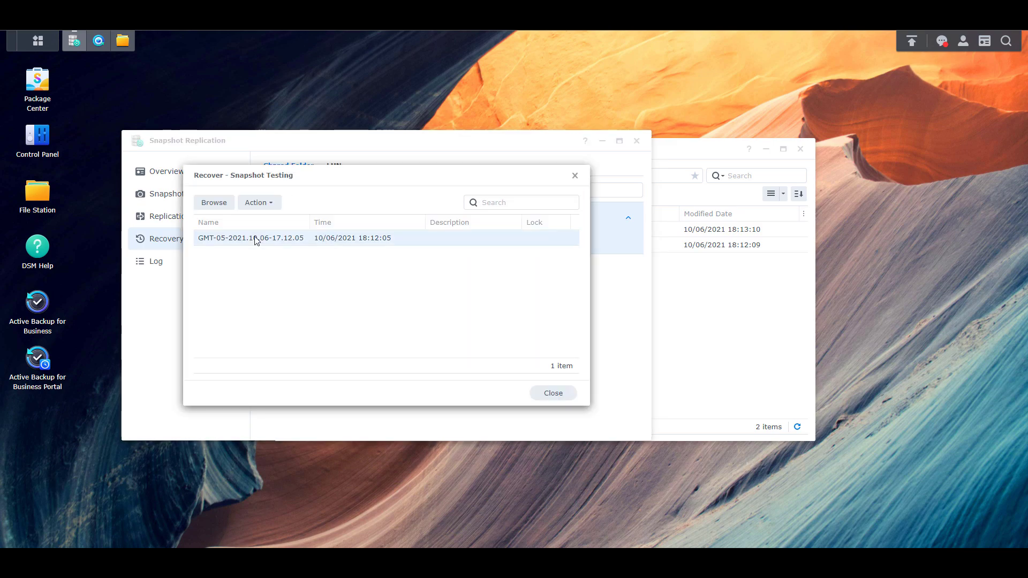
left_click(262, 208)
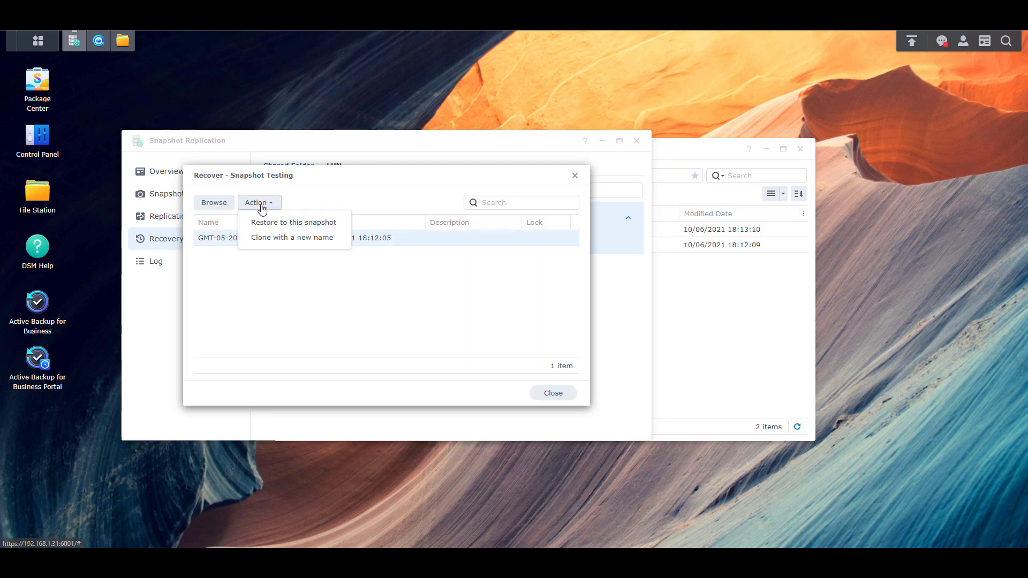
left_click(332, 227)
left_click(452, 353)
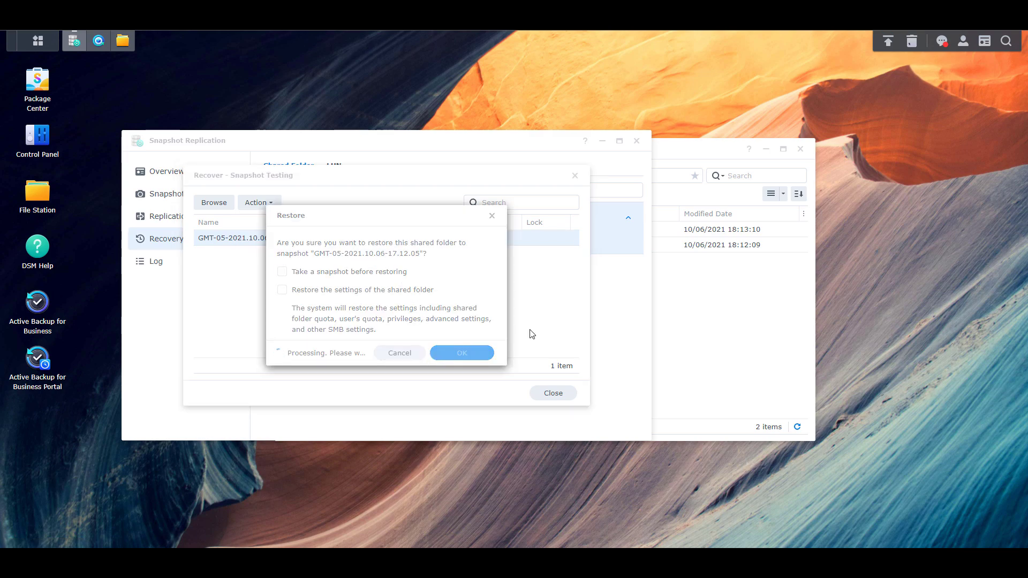
left_click(664, 321)
left_click(435, 176)
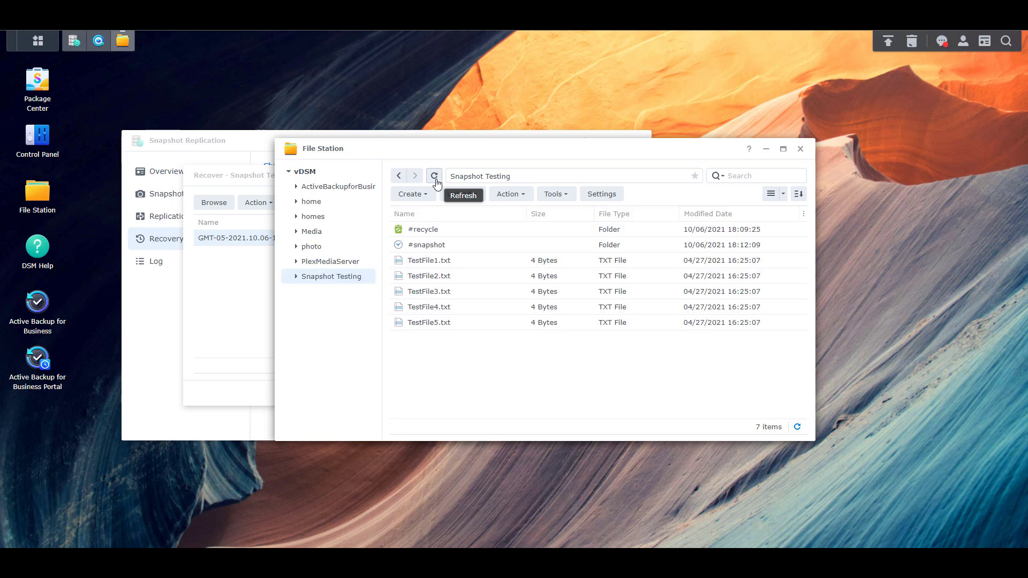
Step: Delete the restored TestFile1.txt through TestFile5.txt from the Snapshot Testing shared folder
left_click(415, 263)
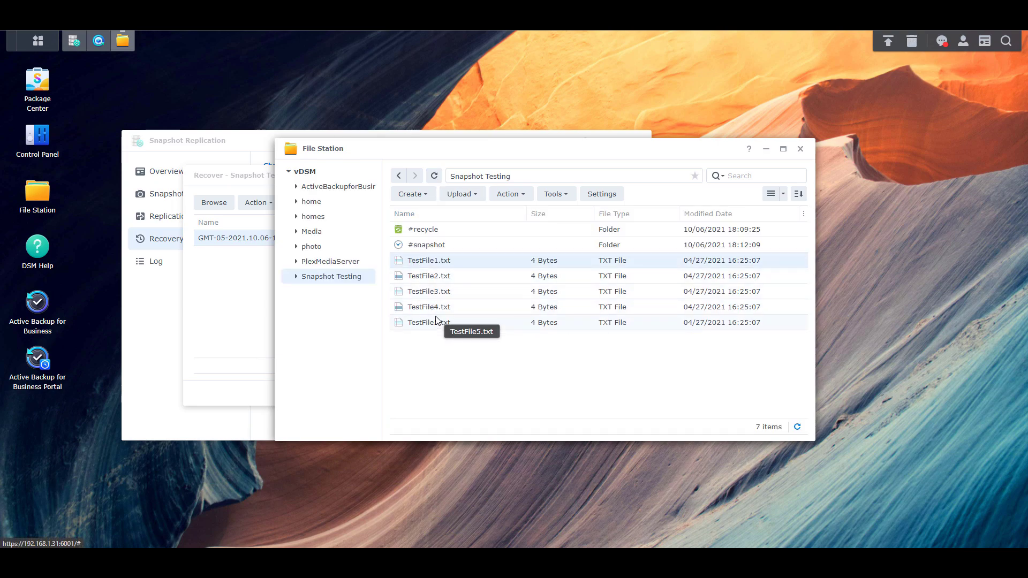
left_click(449, 320, "shift")
key("Delete")
left_click(626, 309)
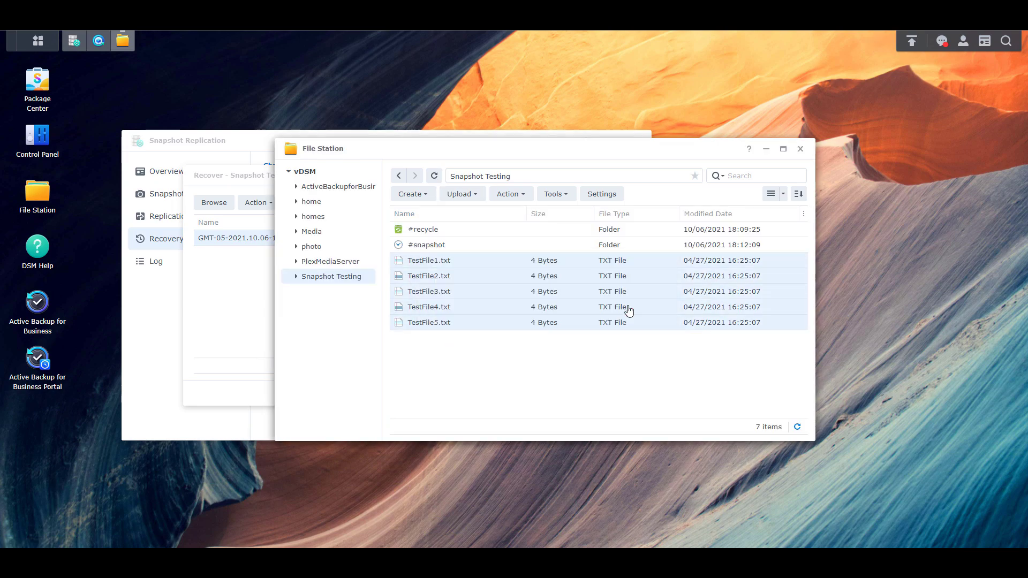
Step: Delete desktop.ini and TestFile1.txt through TestFile5.txt from the #recycle folder of Snapshot Testing
double_click(441, 230)
left_click(441, 230)
left_click(442, 305, "shift")
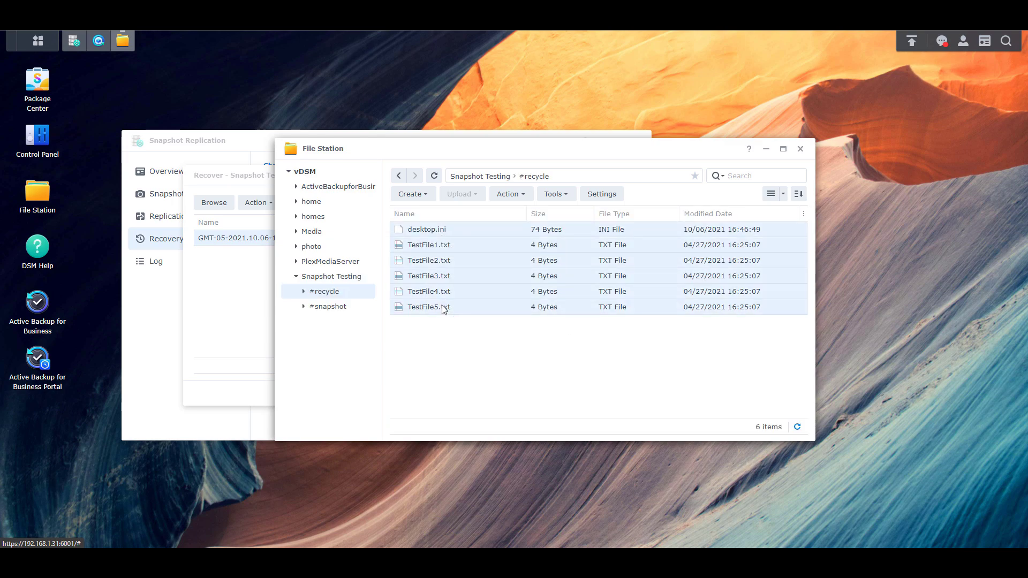
key("Delete")
key("Return")
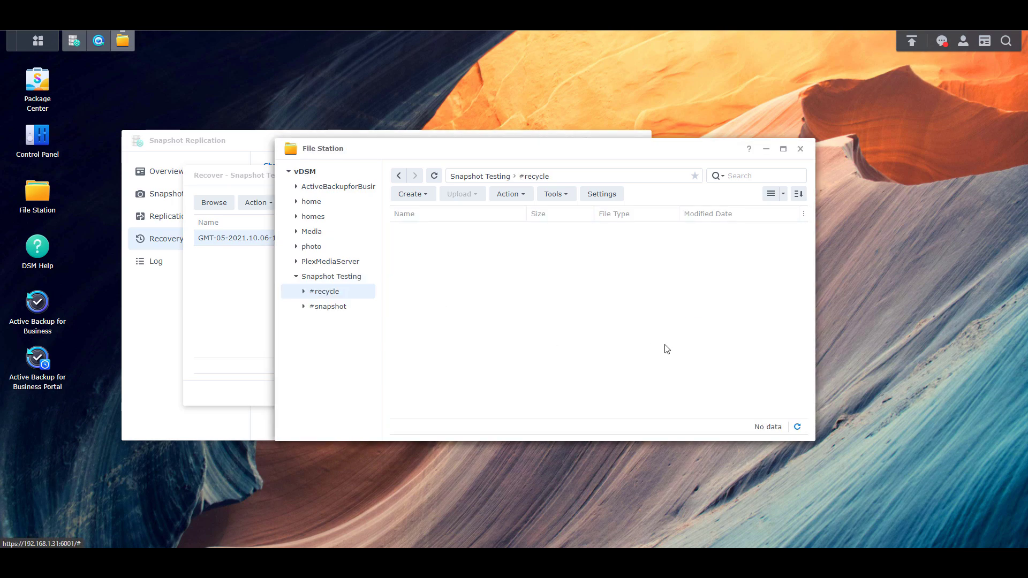
Step: Close the recovery dialog for Snapshot Testing and minimize Snapshot Replication
left_click(252, 312)
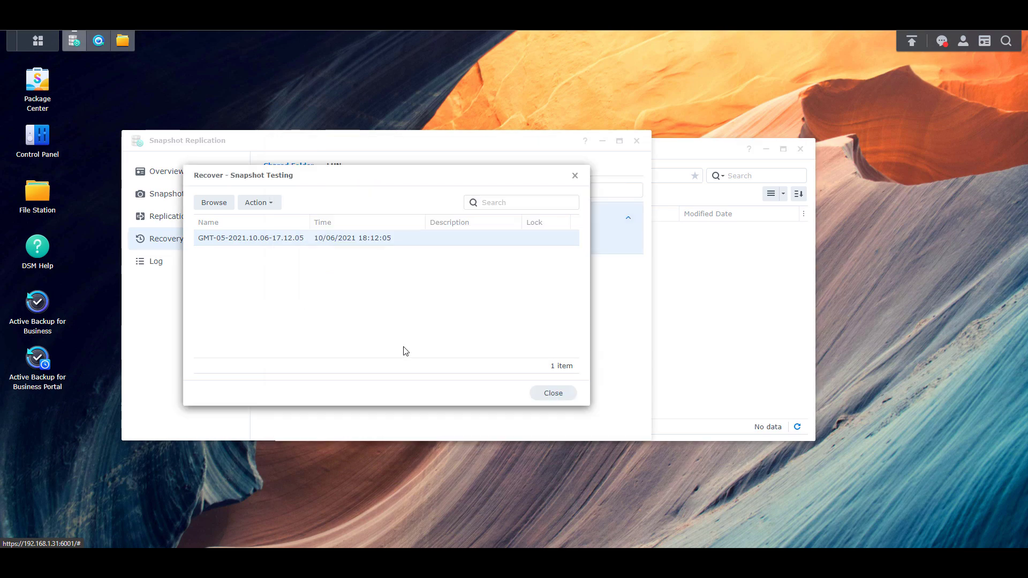
left_click(551, 394)
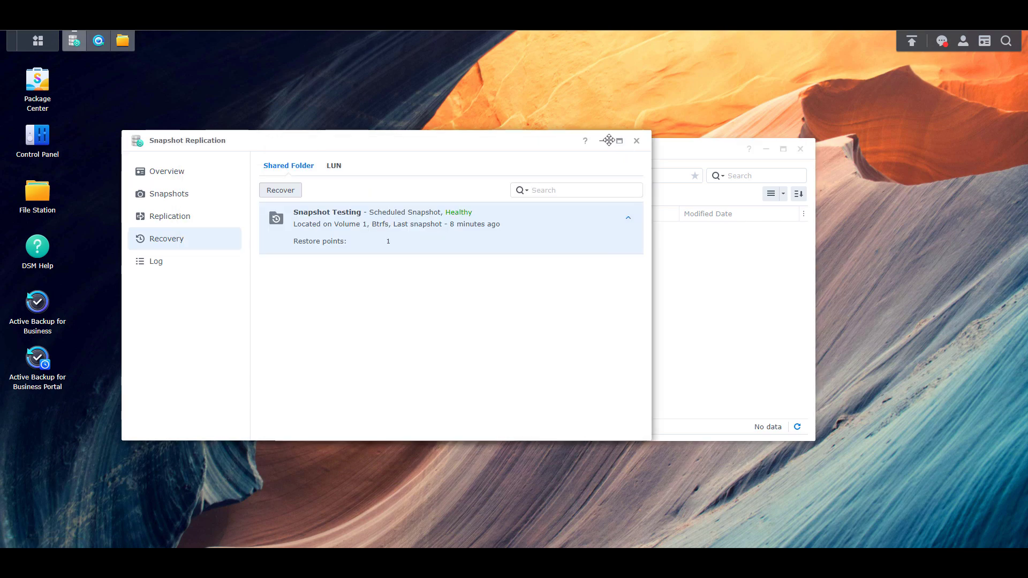
left_click(603, 141)
Step: Switch to Hyper Backup and examine the backed-up files and individual-file restore options of the Snapshot Testing task, and close the backup browser
left_click(98, 43)
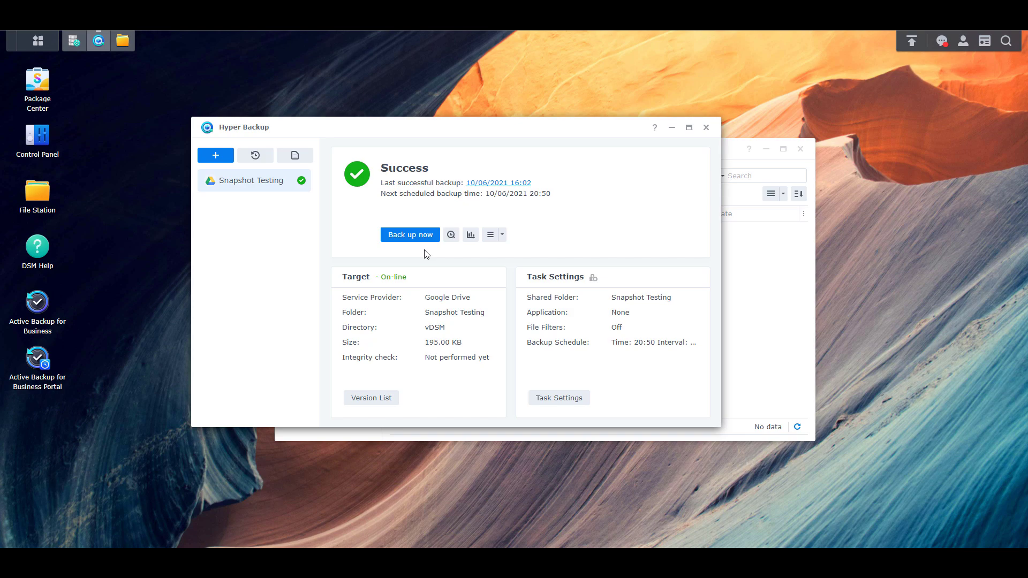
left_click(452, 241)
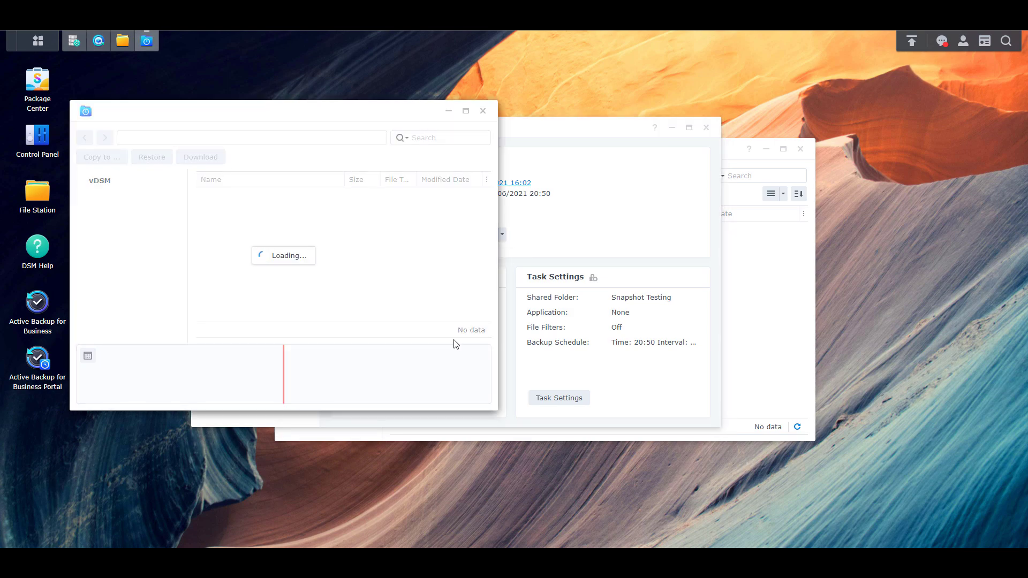
left_click_drag(318, 111, 387, 142)
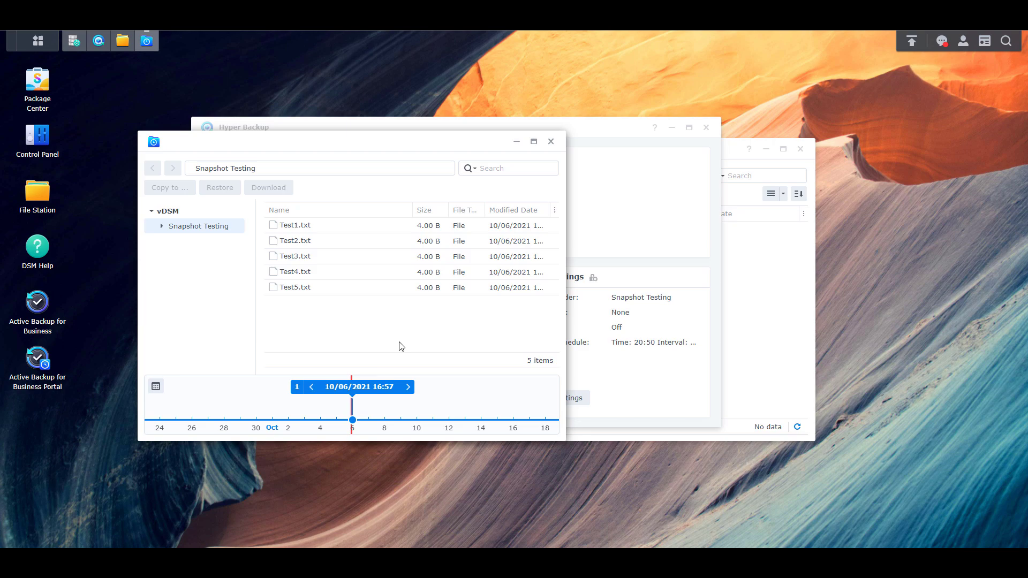
left_click(323, 262)
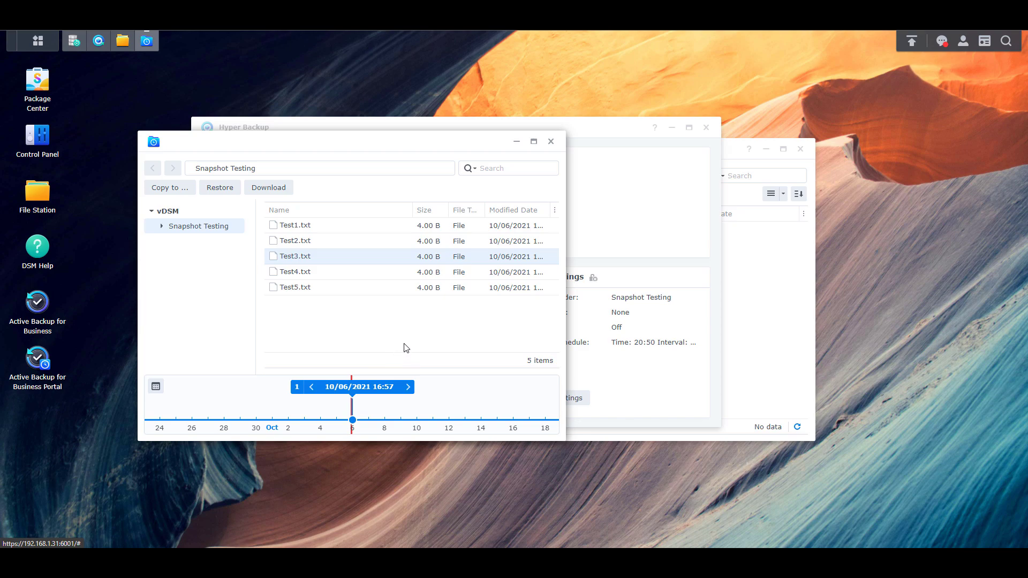
left_click(551, 143)
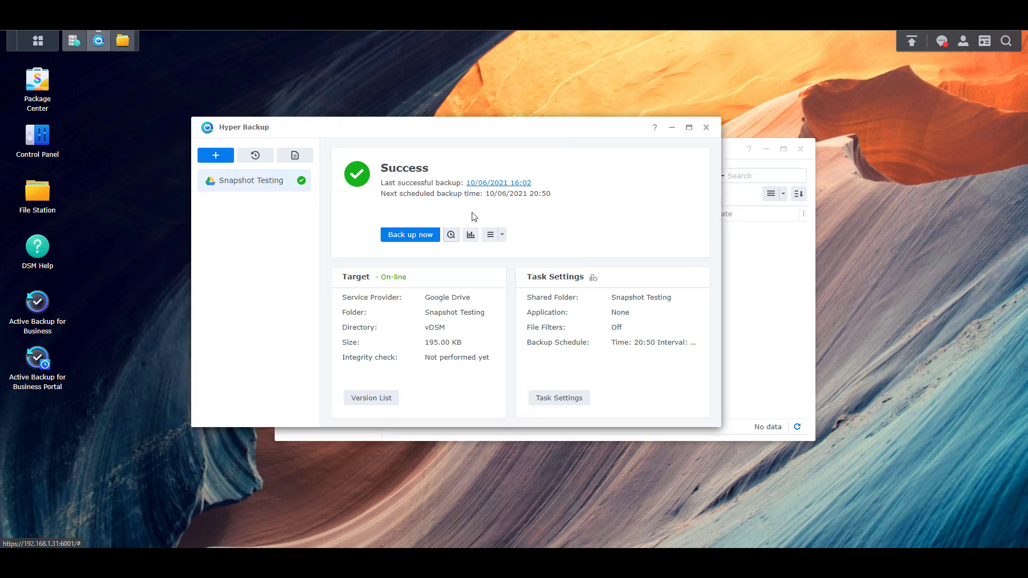
Step: Restore the Snapshot Testing shared folder from the Snapshot Testing task's 10/06/2021 backup version, without restoring the system configuration, and close the completed restore
left_click(256, 159)
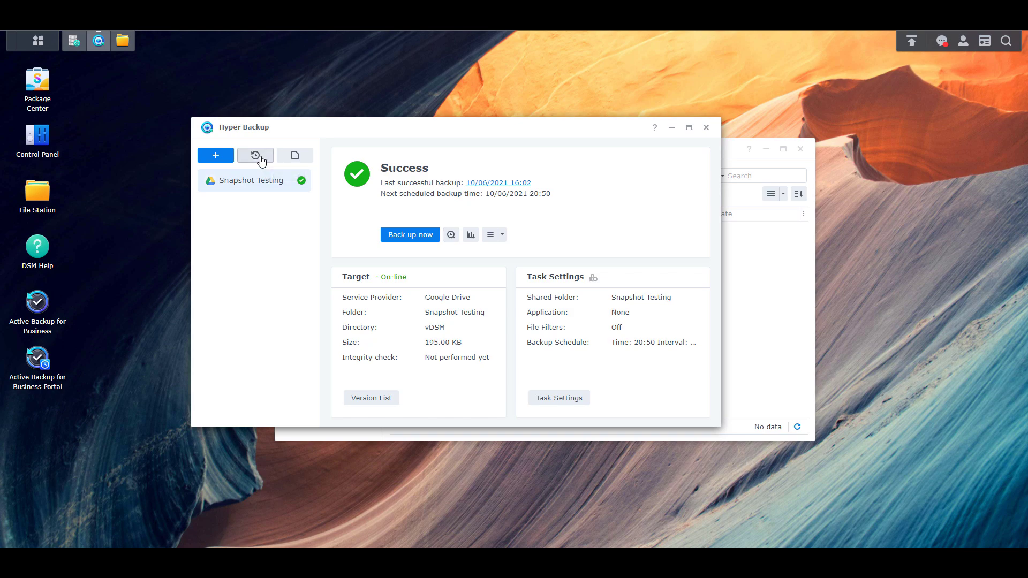
left_click(259, 175)
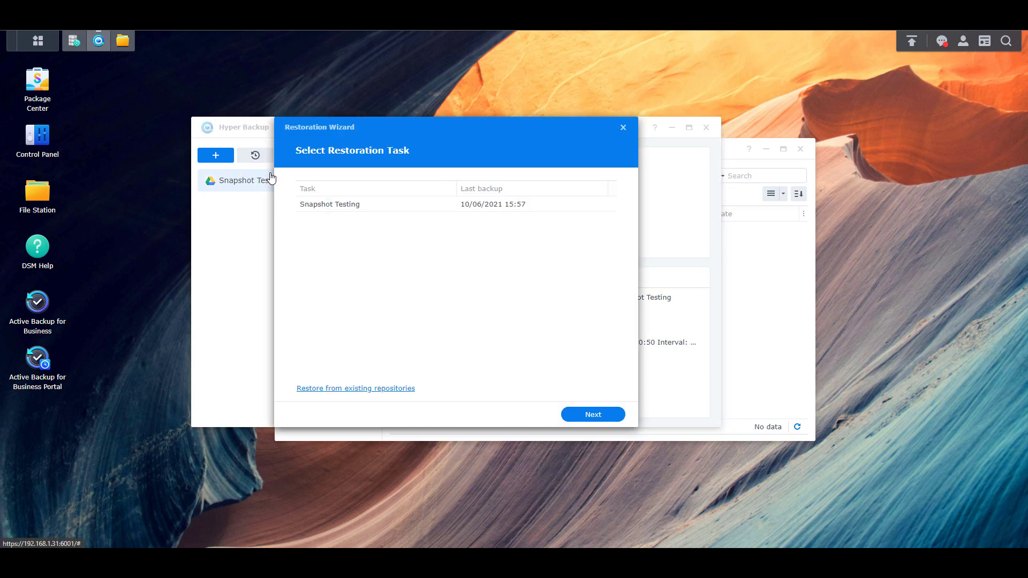
left_click(600, 416)
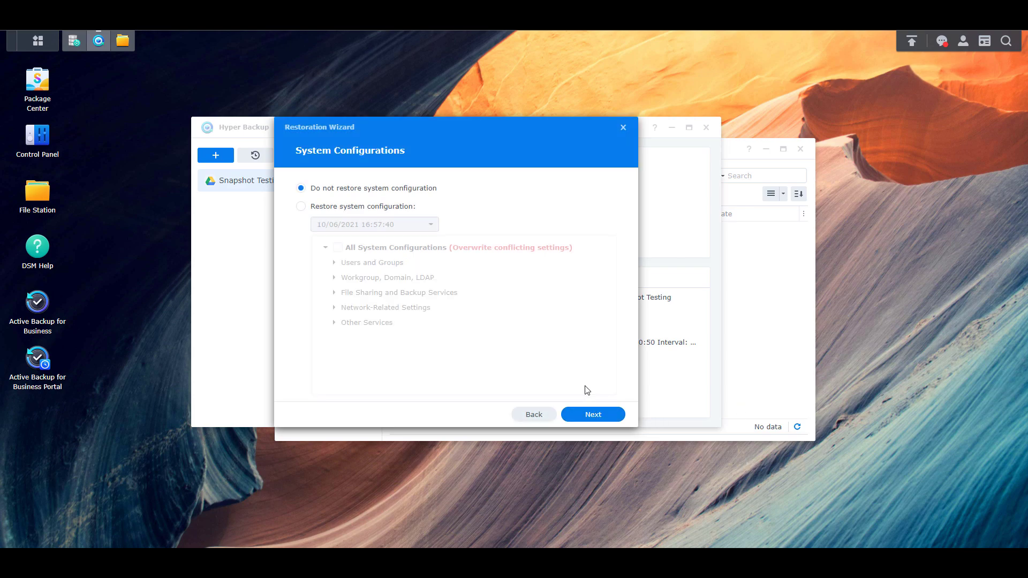
left_click(593, 415)
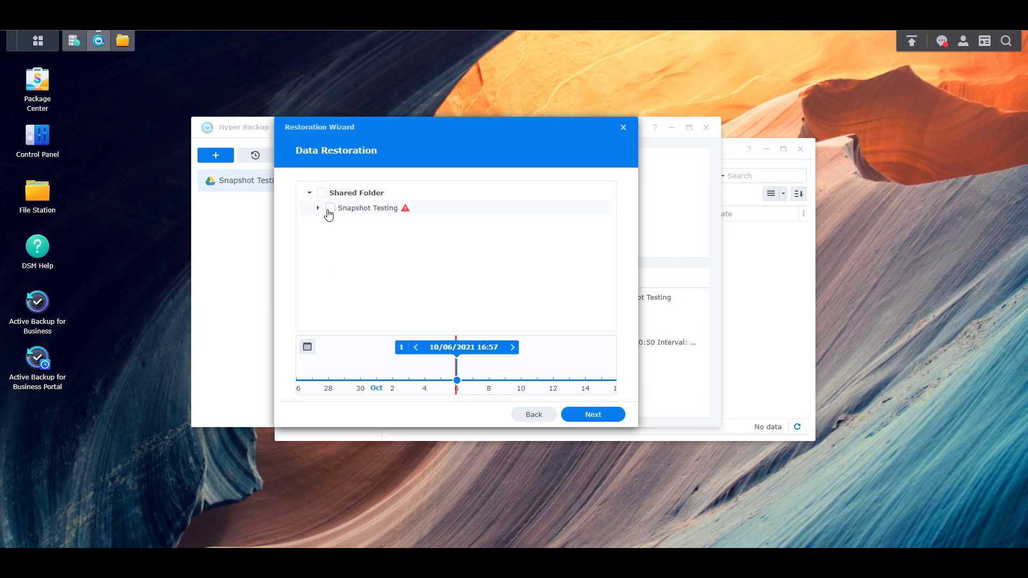
left_click(330, 210)
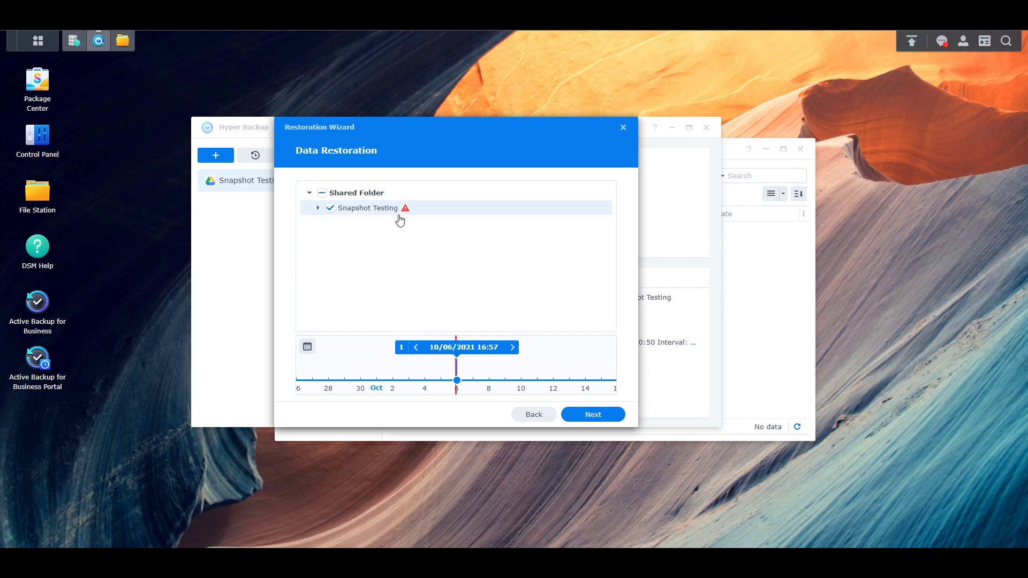
mouse_move(405, 215)
left_click(598, 416)
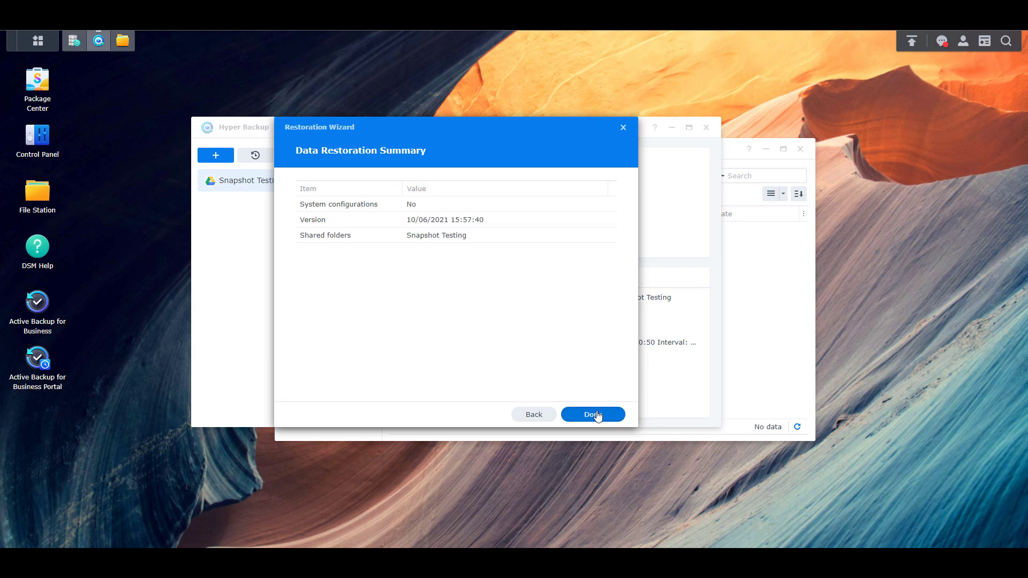
left_click(585, 415)
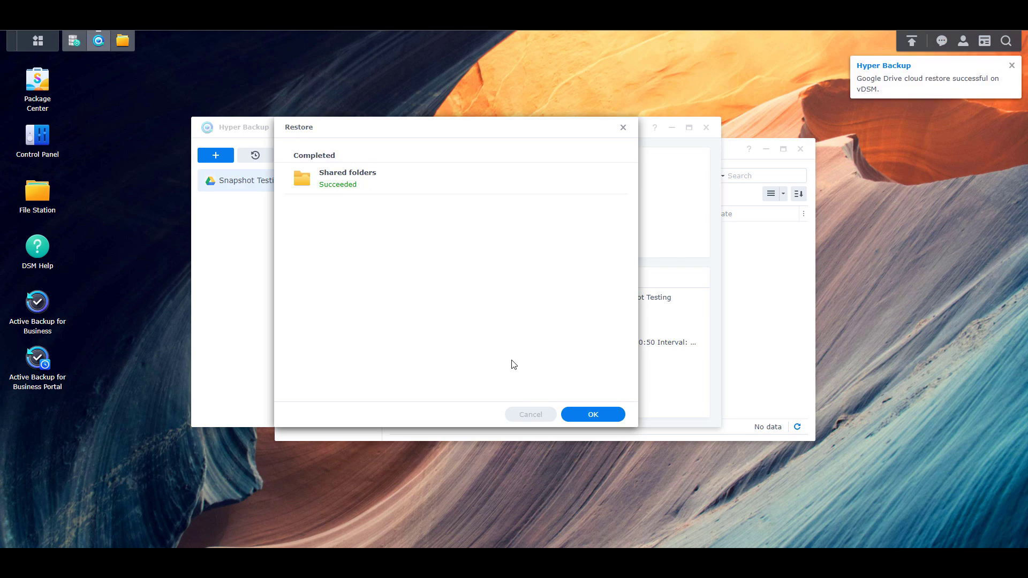
left_click(591, 414)
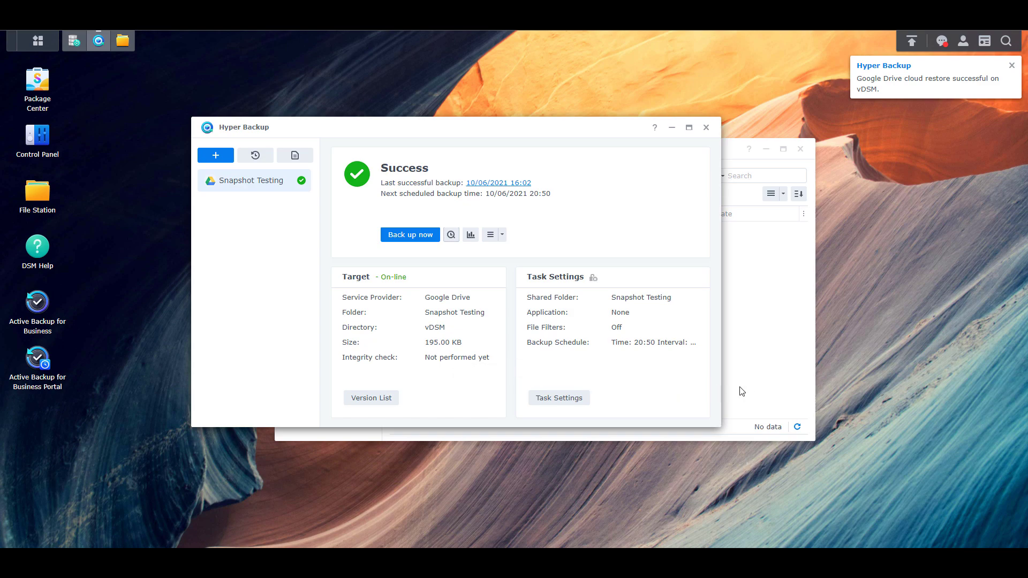
Step: Switch to File Station, refresh it and check the Snapshot Testing shared folder for the restored files, and return to Hyper Backup
left_click(758, 391)
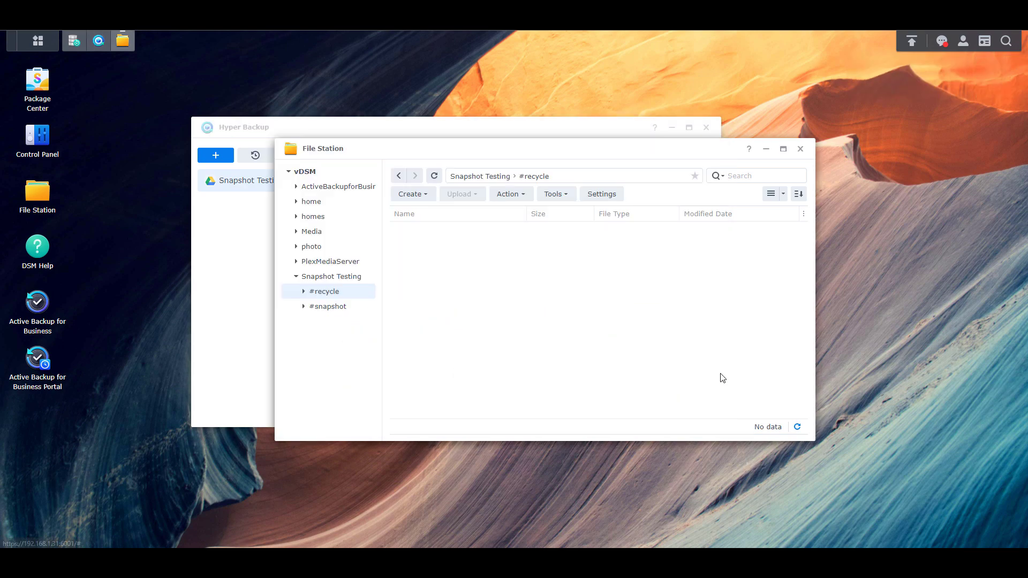
left_click(434, 177)
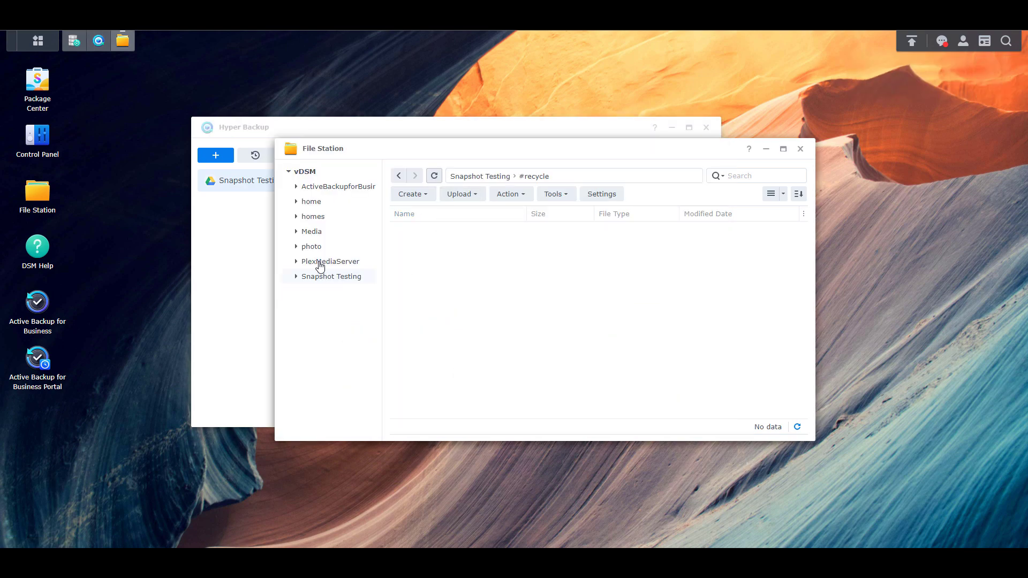
left_click(323, 277)
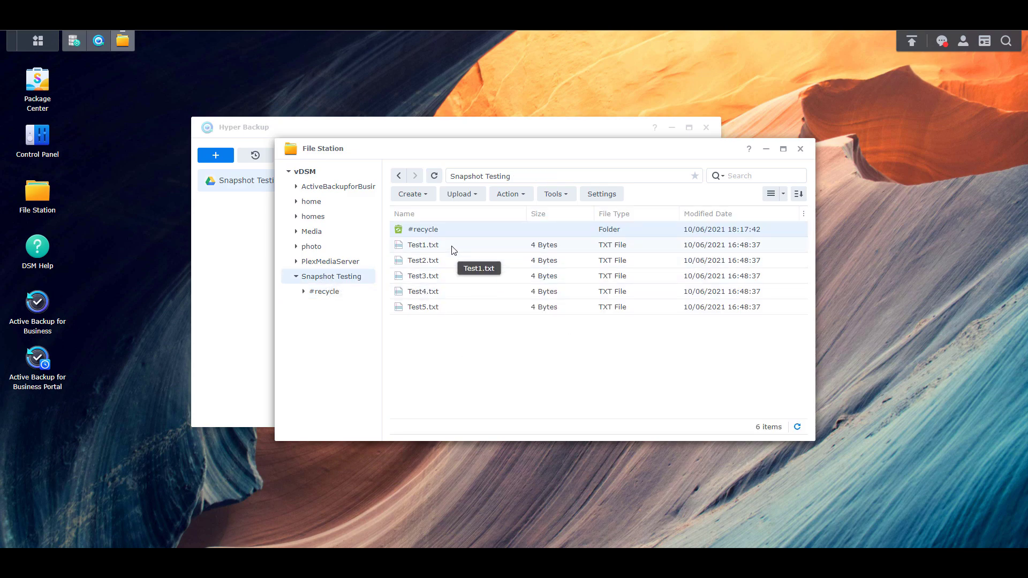
left_click(470, 359)
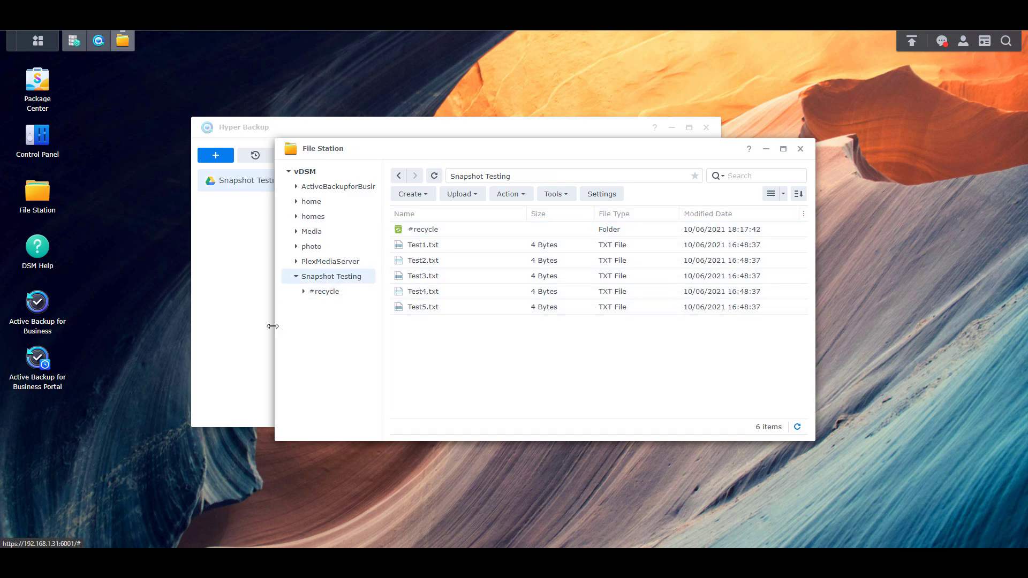
left_click(246, 322)
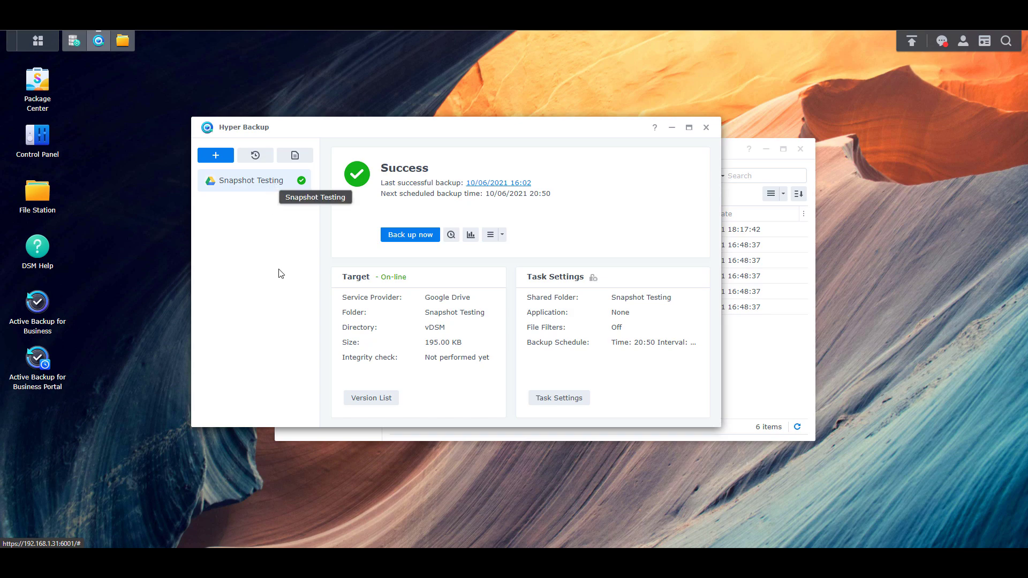